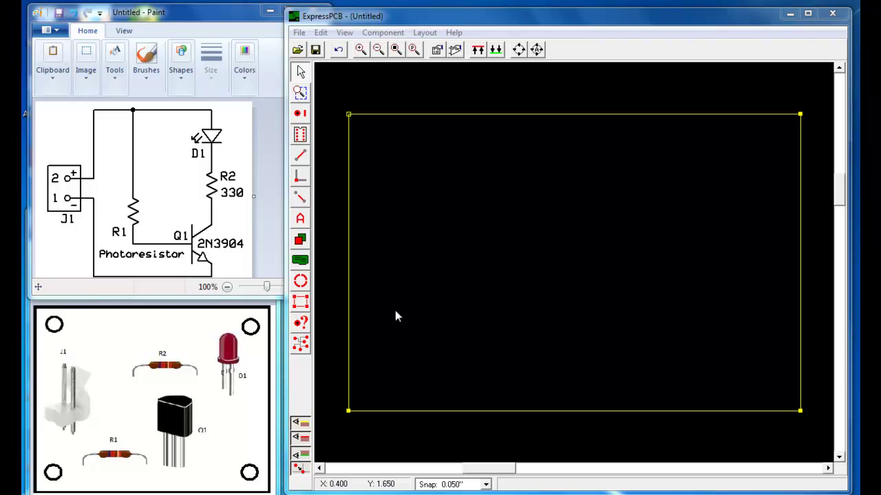
- Search the PCB component library for "connector"
left_click(456, 51)
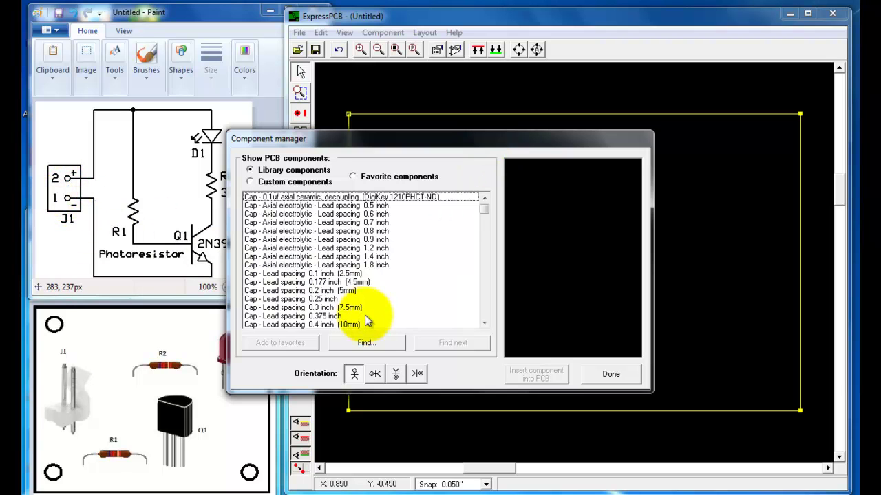
left_click(365, 343)
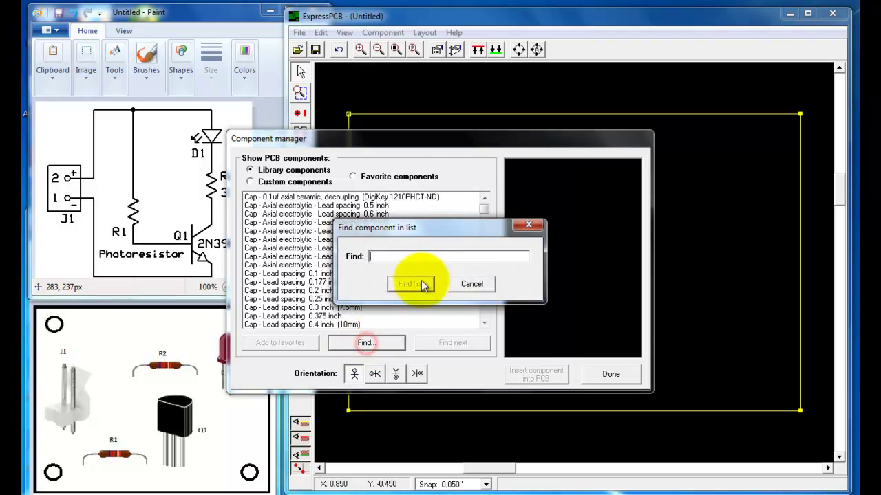
type("connector")
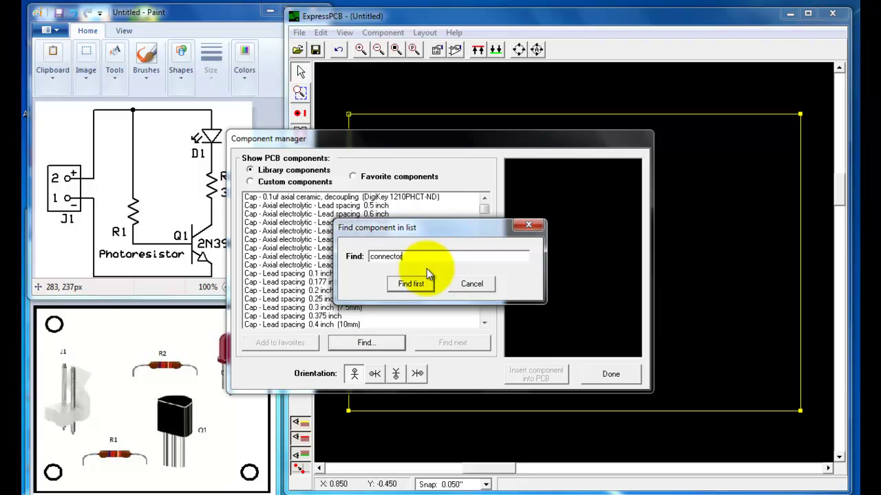
left_click(411, 283)
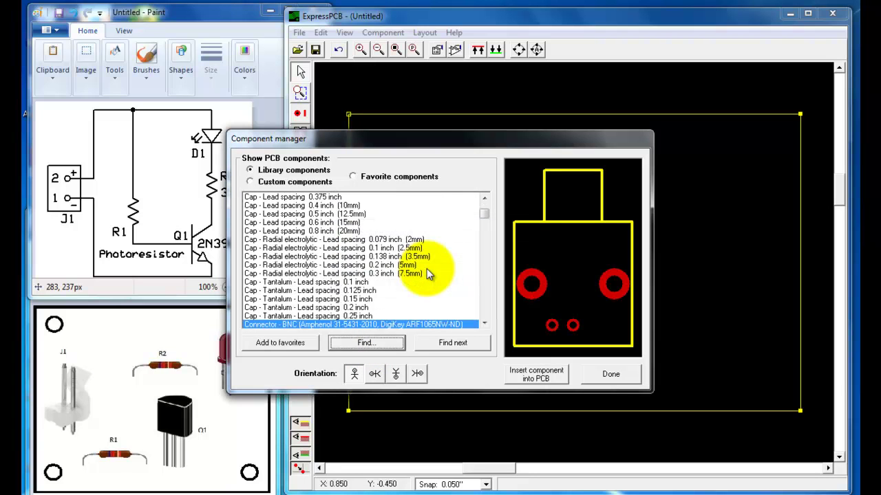
- Browse the connector entries and preview the 2 pin right-angle Molex .1 inch KK connector (WM4300)
left_click(485, 324)
left_click(485, 324)
left_click(485, 324)
left_click(485, 324)
left_click(485, 324)
left_click(485, 324)
left_click(485, 324)
left_click(485, 324)
left_click(485, 324)
left_click(485, 324)
left_click(485, 324)
left_click(485, 324)
left_click(485, 324)
left_click(485, 324)
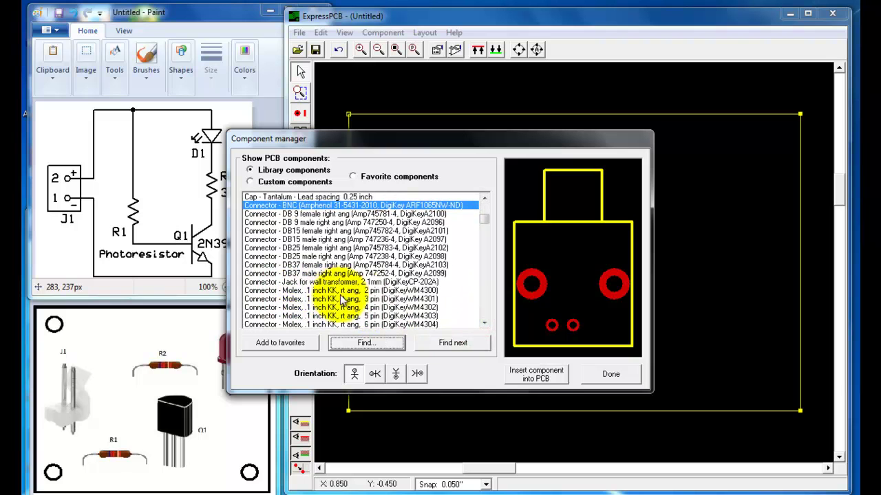
left_click(307, 291)
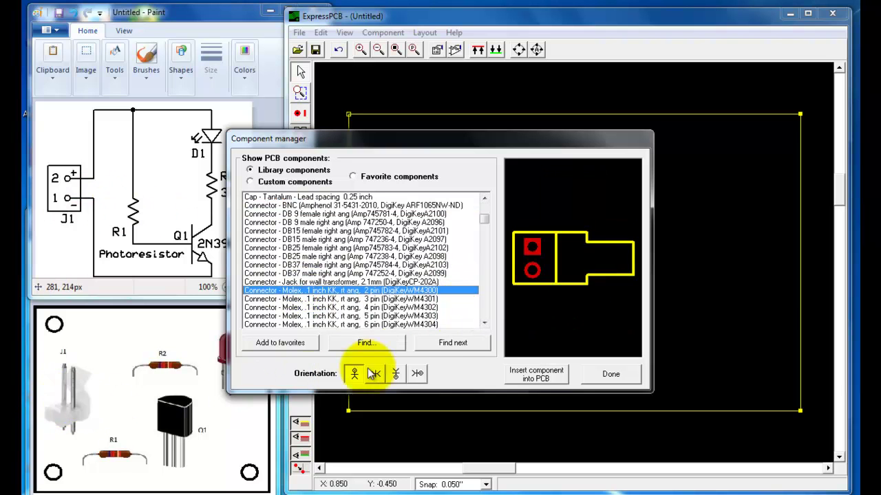
- Insert the upright 2 pin Molex .1 inch KK connector (WM4200) and place it near the board's left edge at mid-height
left_click_drag(485, 323, 484, 327)
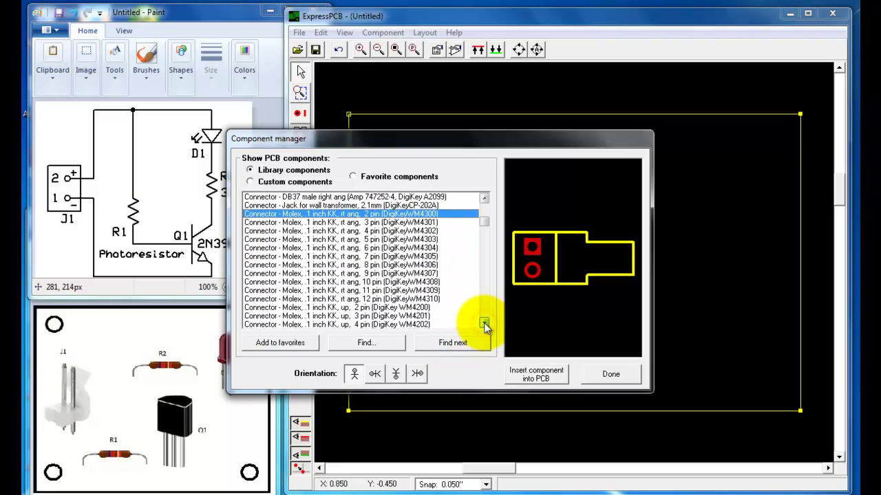
left_click(309, 311)
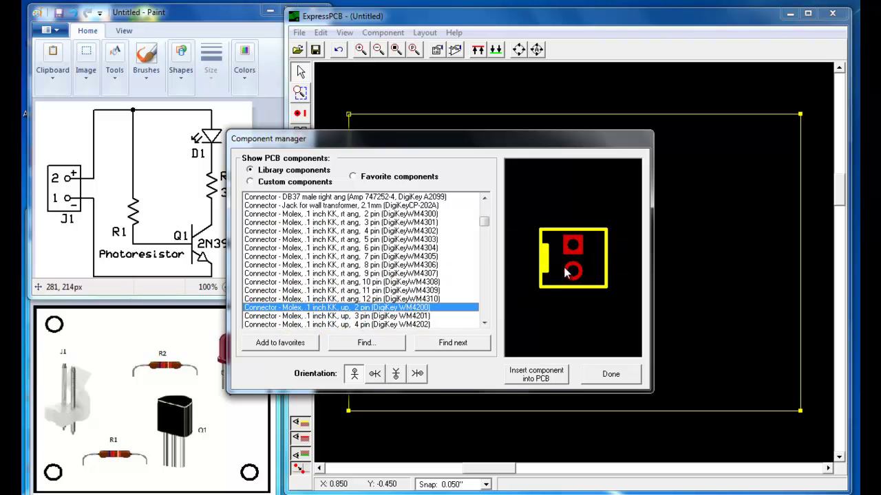
left_click(529, 372)
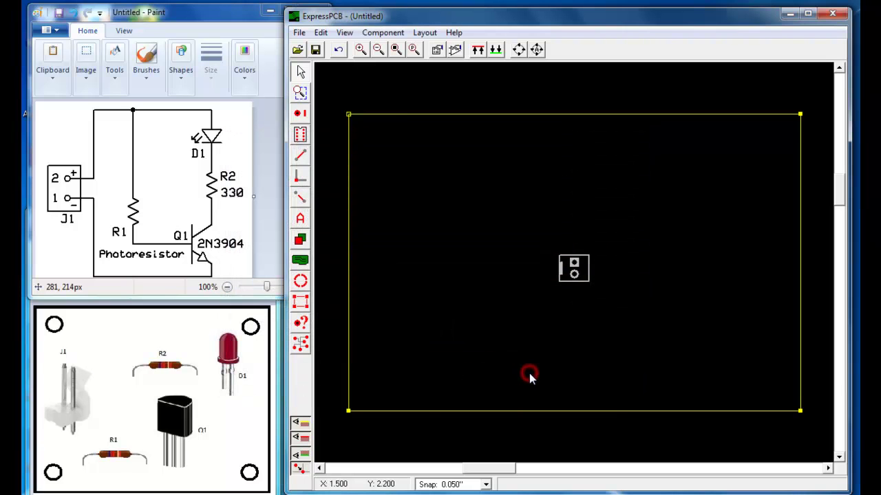
left_click(563, 275)
left_click_drag(563, 275, 398, 264)
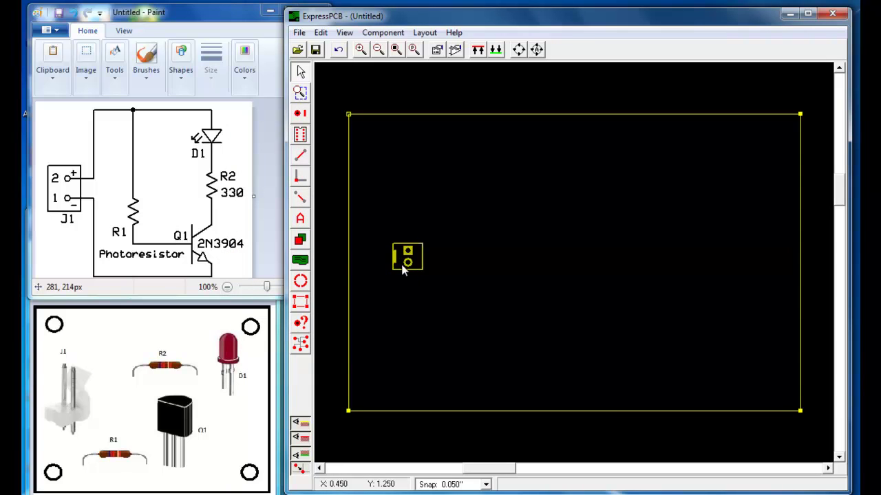
left_click(411, 281)
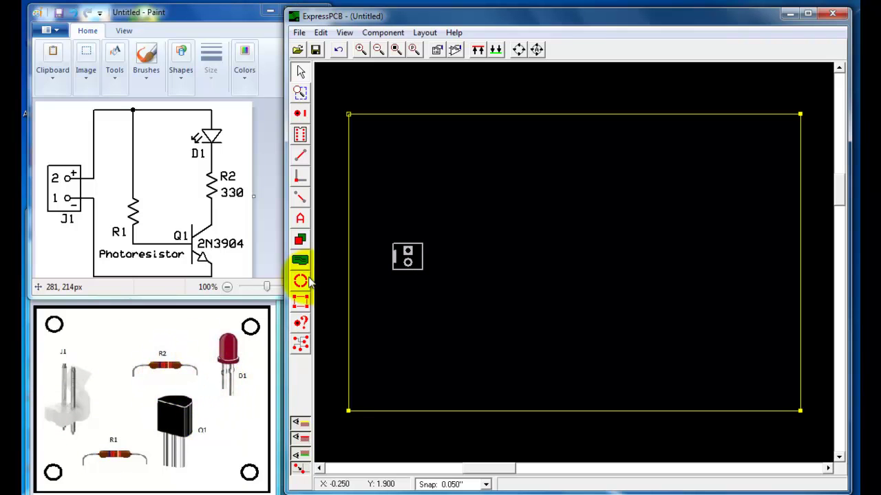
- Find "resistor" in the component library and insert the 0.125 watt resistor with 0.25 inch lead spacing into the PCB
left_click(457, 50)
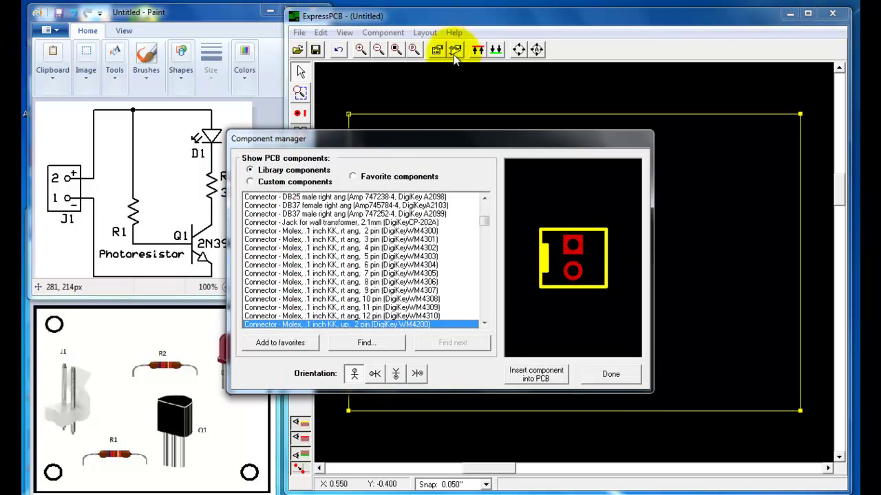
left_click(384, 345)
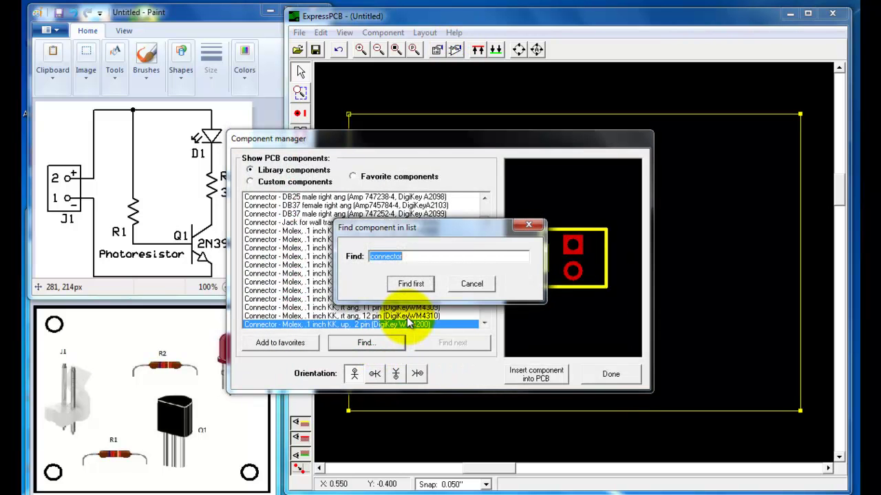
type("resistor")
key("Return")
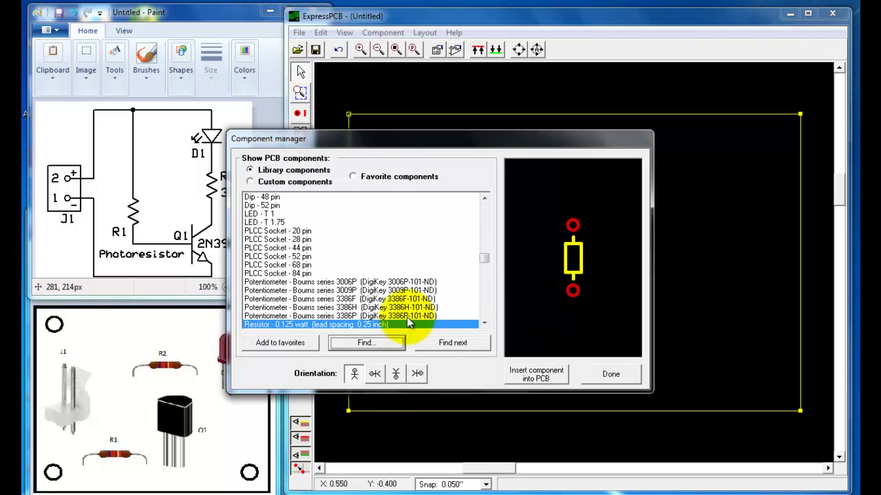
left_click(485, 323)
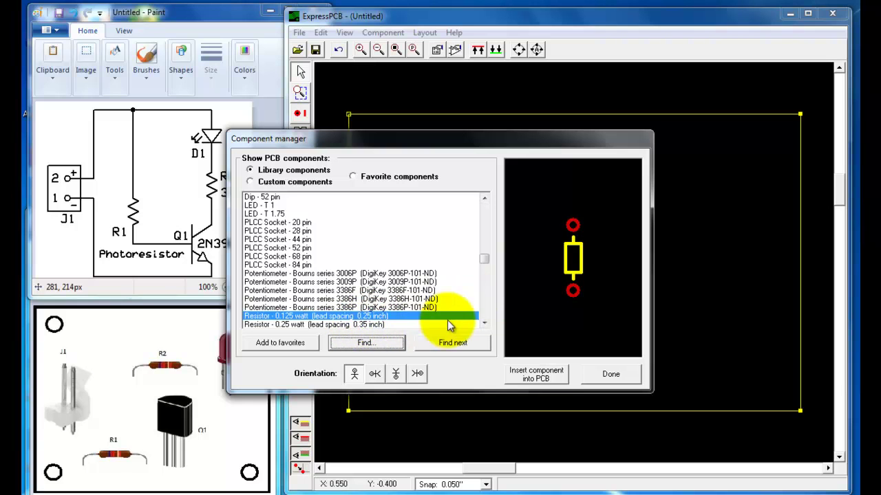
left_click(485, 324)
left_click(485, 324)
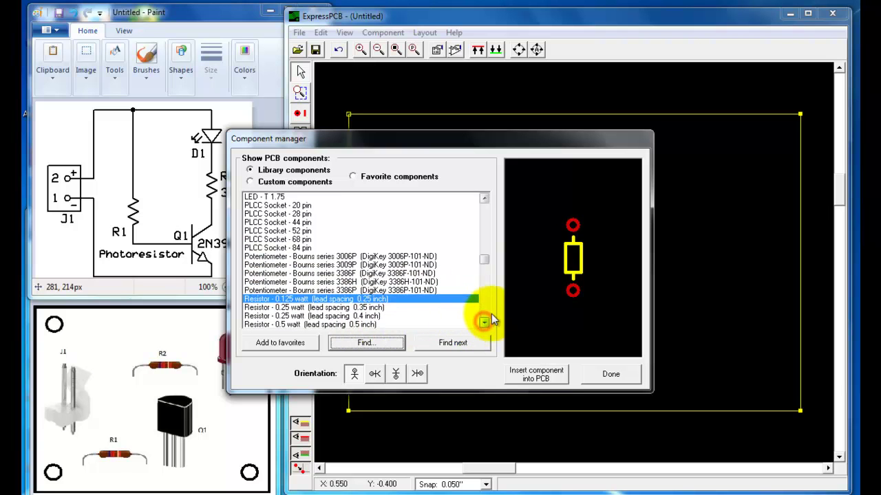
left_click(539, 374)
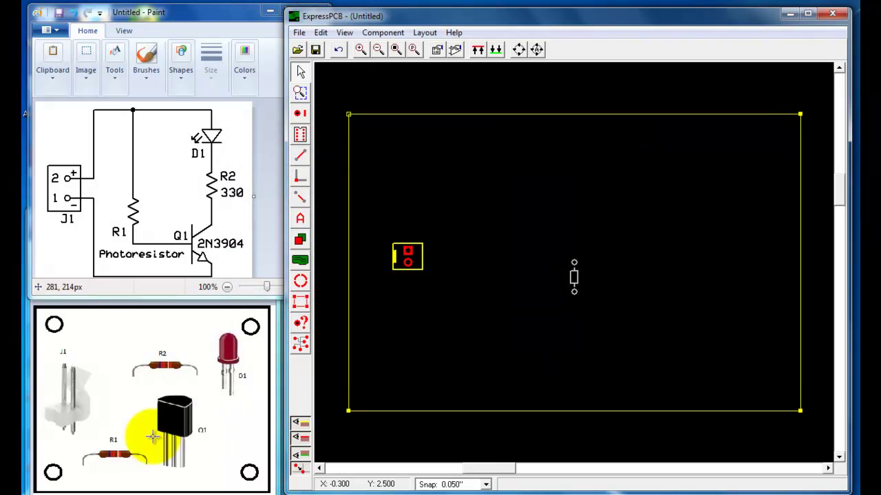
- Move the resistor to the R1 position below the connector and rotate it to lie horizontally
left_click_drag(576, 289, 435, 337)
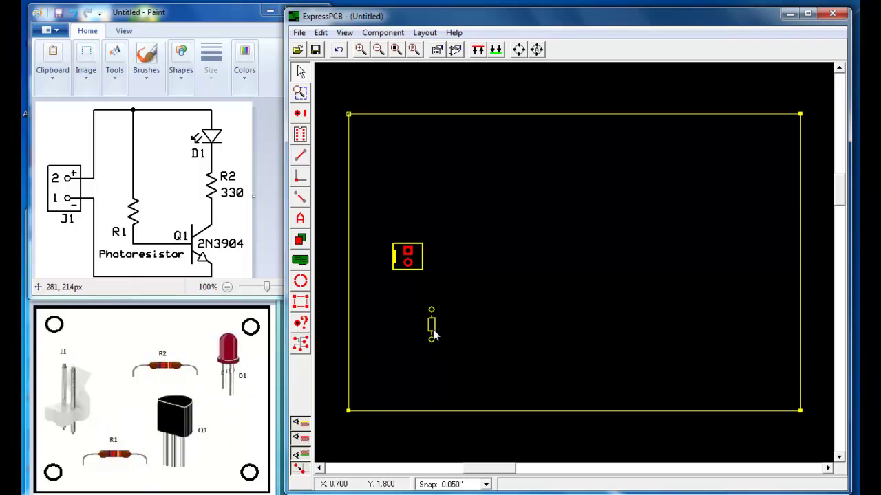
left_click(517, 51)
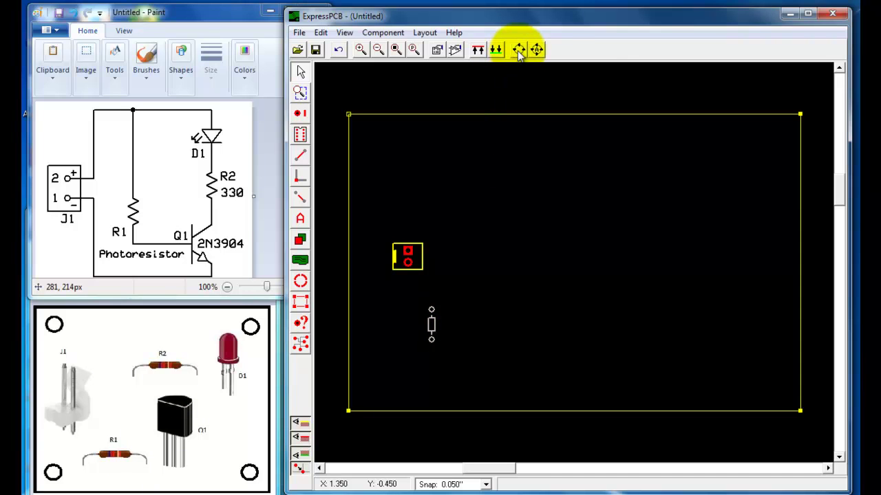
left_click(517, 50)
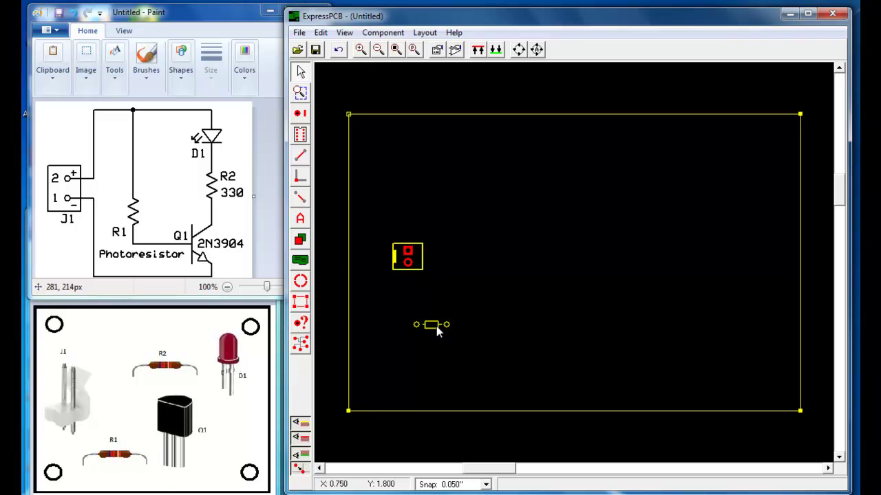
- Paste a copy of the horizontal resistor and place it as R2, above and to the right of the connector
key("ctrl+v")
left_click_drag(575, 273, 513, 232)
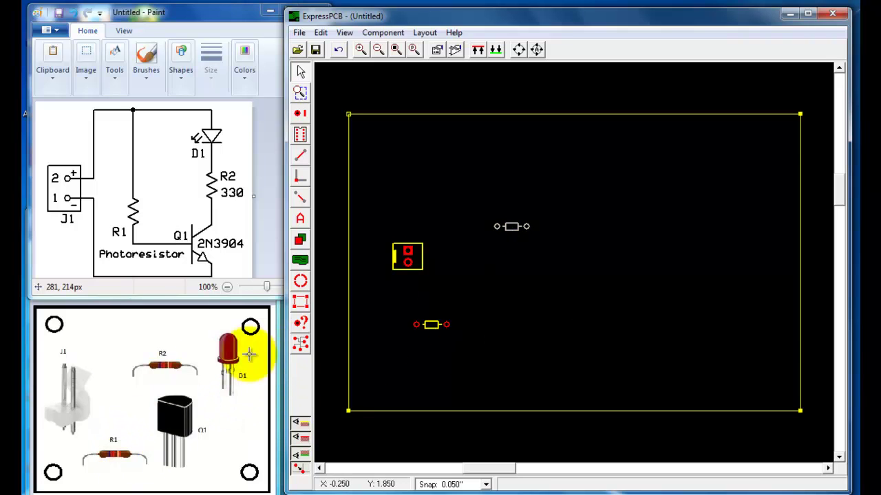
left_click(183, 365)
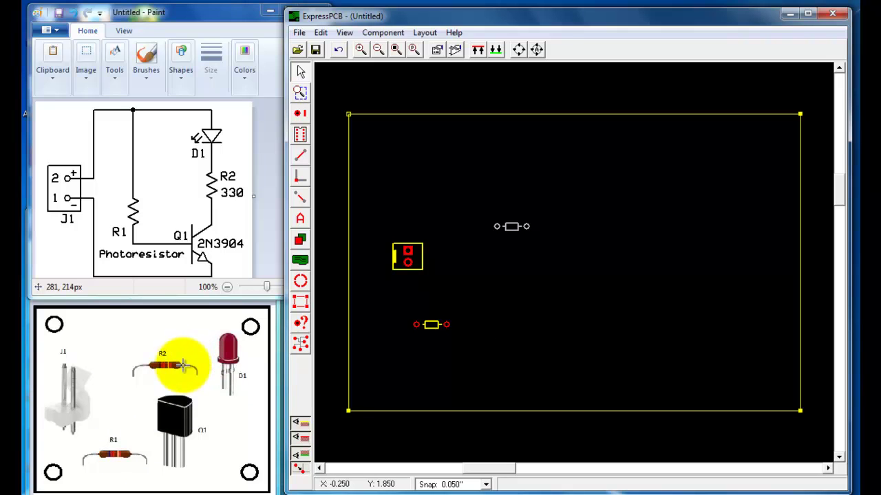
left_click(175, 423)
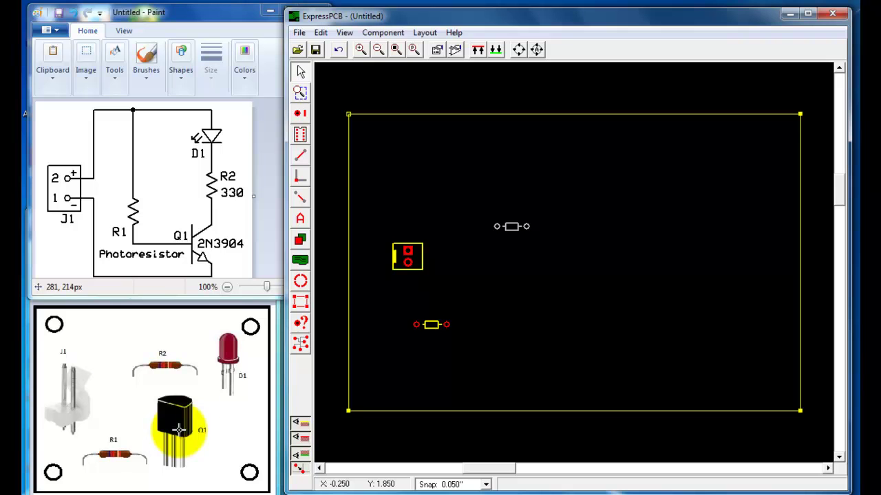
- Search the component library for "transistor to-92"
left_click(456, 52)
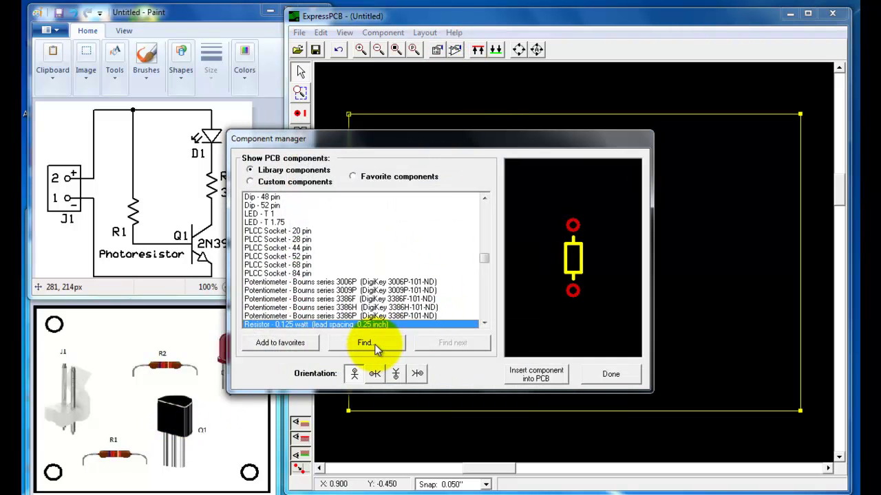
left_click(376, 347)
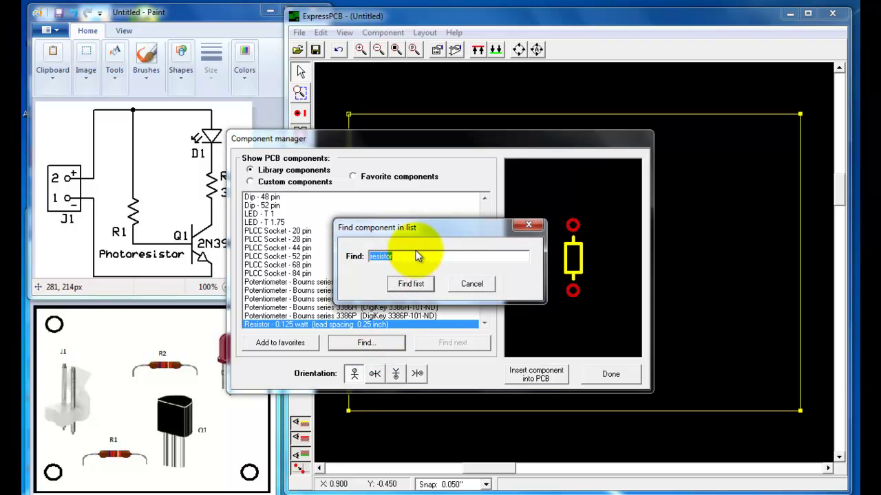
type("tran")
left_click(411, 283)
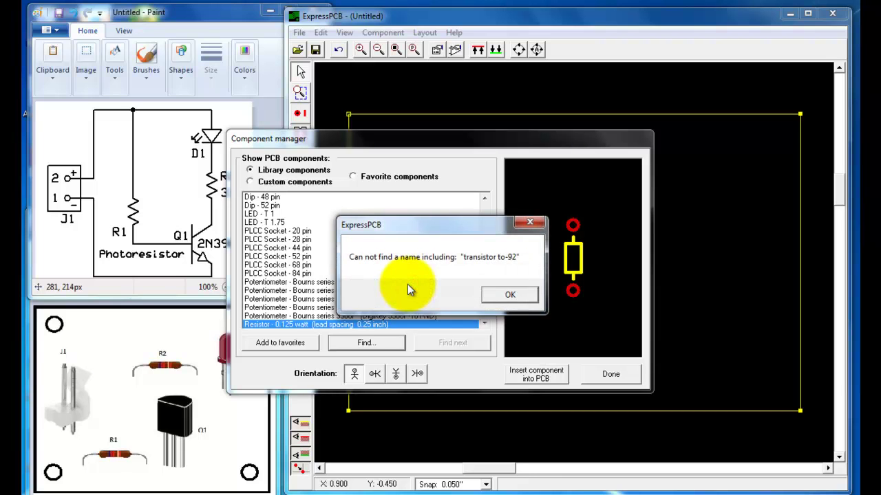
left_click(505, 295)
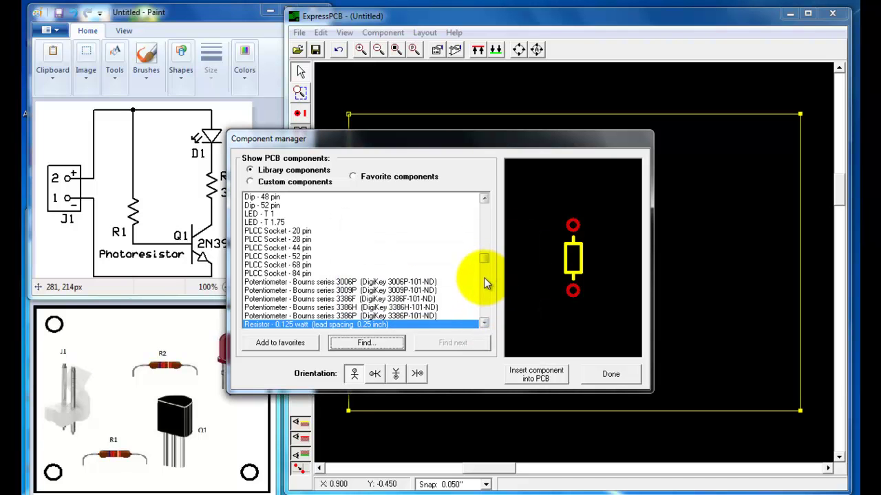
- Locate Semiconductor - TO-92 in the component library and insert it into the PCB
left_click_drag(485, 259, 486, 283)
left_click(484, 323)
left_click_drag(484, 323, 485, 324)
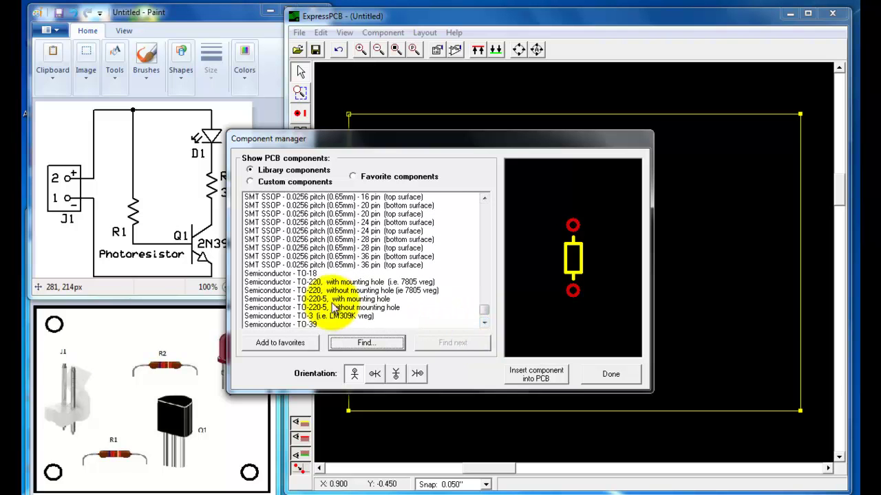
left_click(484, 324)
left_click(484, 324)
left_click(484, 324)
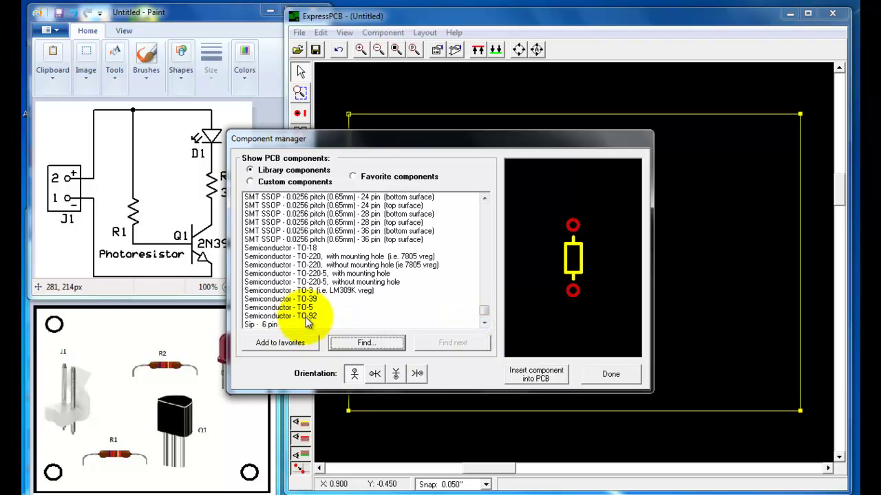
left_click(282, 316)
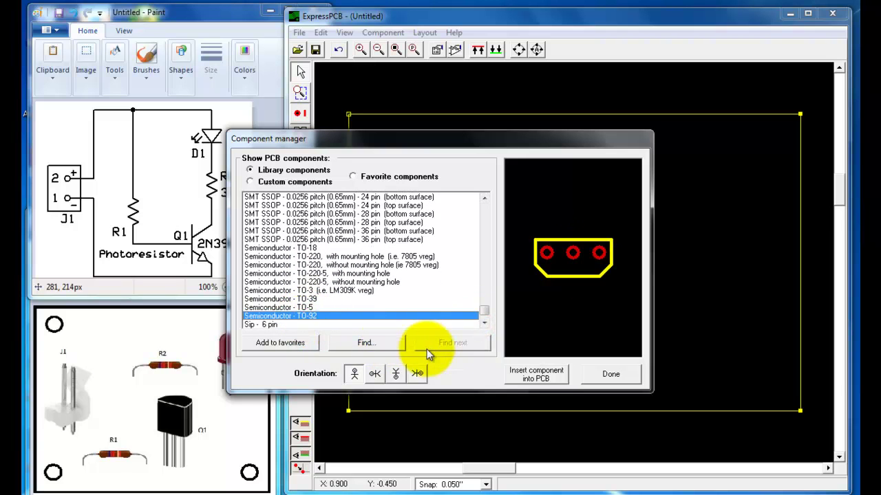
left_click(532, 375)
left_click(581, 282)
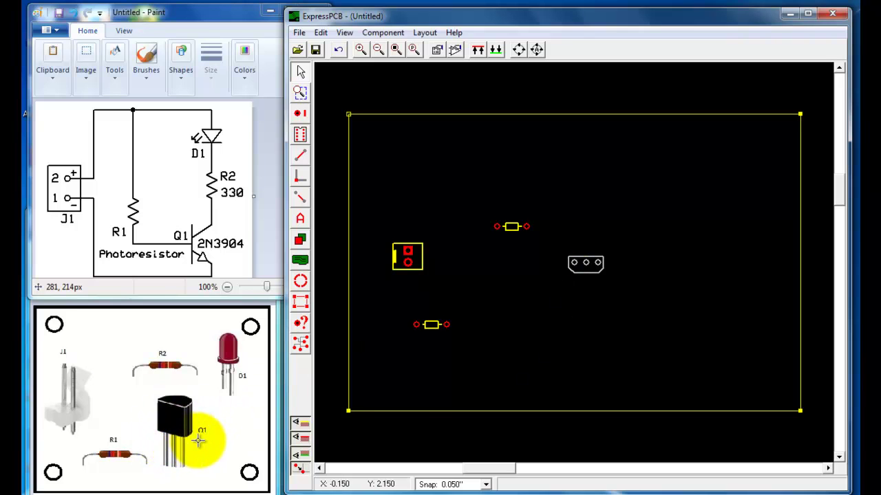
- Position the TO-92 transistor below the R2 resistor and rotate it so its flat side faces down
left_click(588, 262)
left_click_drag(588, 262, 529, 293)
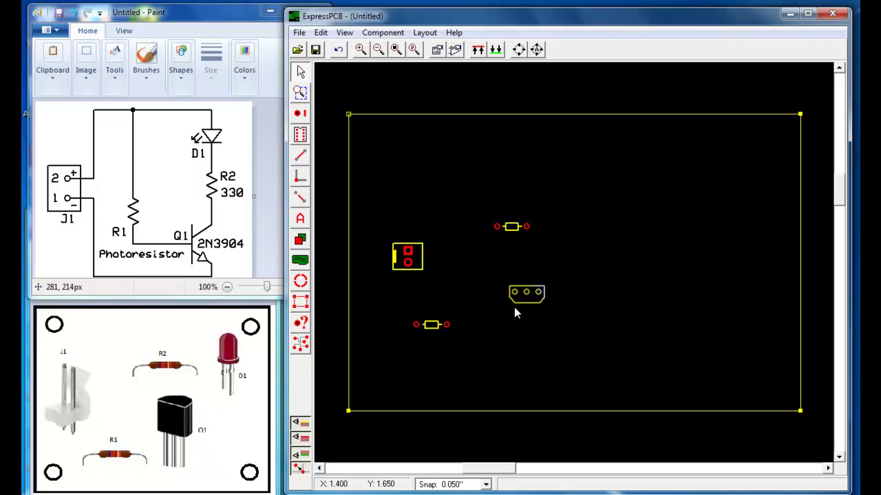
left_click(488, 126)
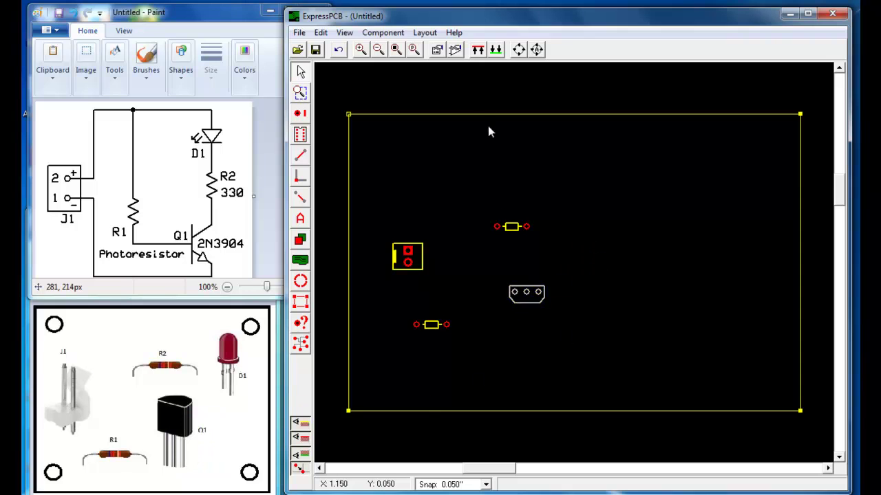
left_click(520, 51)
left_click_drag(529, 301, 514, 302)
left_click(235, 373)
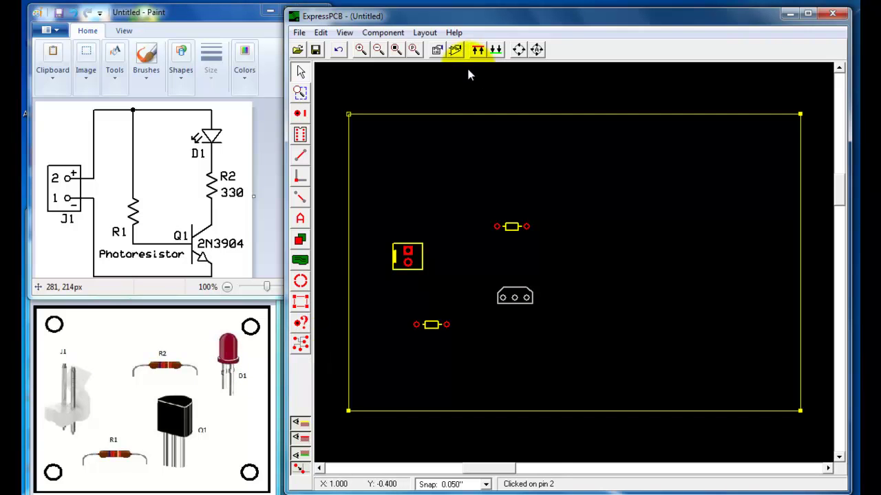
- Search the component library for "led", insert LED - T 1 and place it to the right of the TO-92 transistor
left_click(457, 50)
left_click(384, 344)
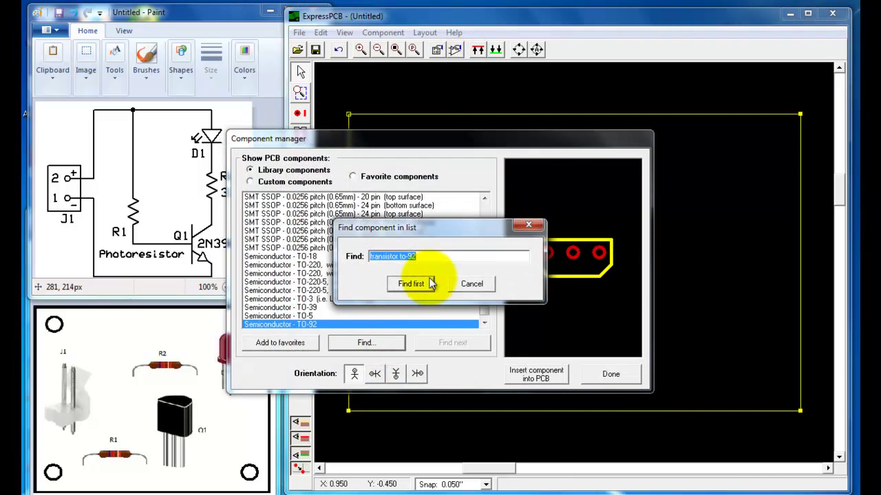
type("led")
left_click(411, 284)
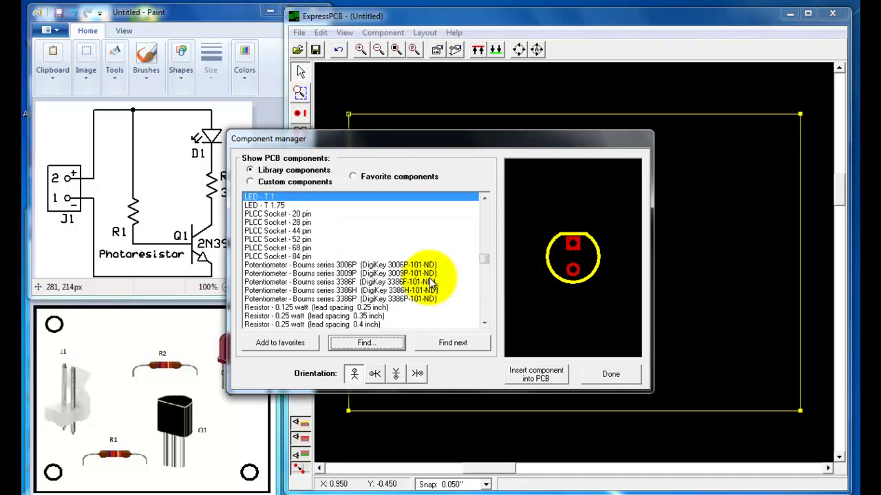
left_click(540, 374)
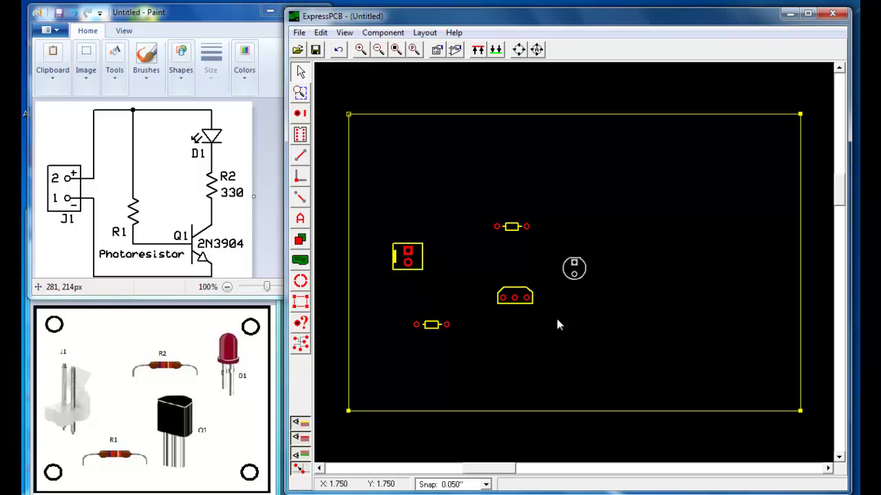
left_click(576, 268)
left_click(576, 278)
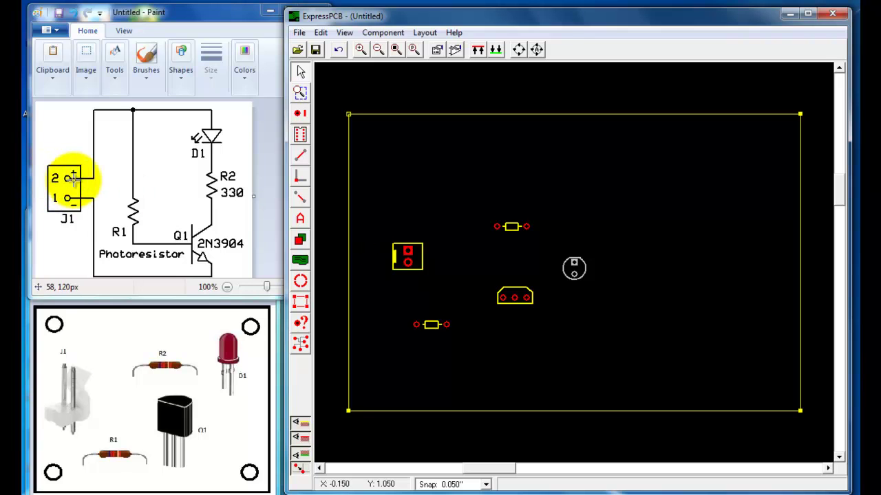
- Rotate the two-pin connector 180 degrees so its square pin 1 is the lower pad, matching the schematic
left_click(409, 259)
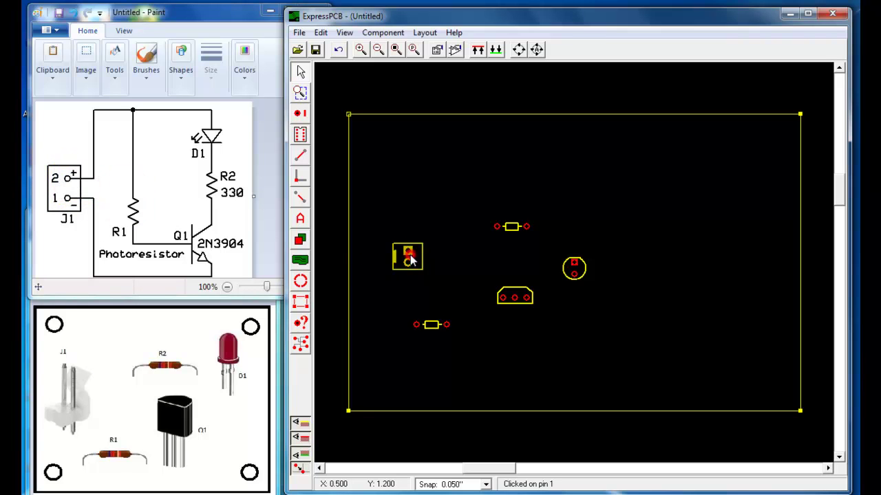
left_click(521, 52)
left_click(520, 52)
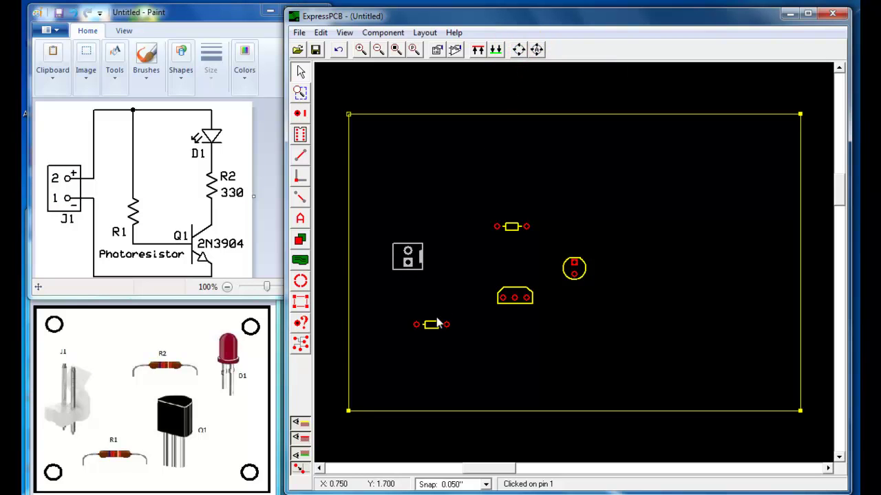
left_click(416, 287)
left_click(408, 261)
left_click(405, 299)
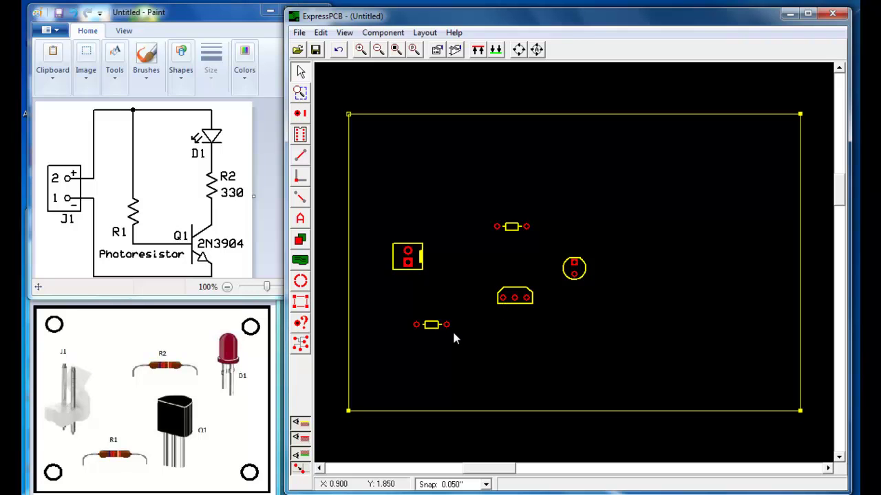
- Assign part ID J1 to the Molex connector and part ID R1 to the lower resistor
double_click(413, 270)
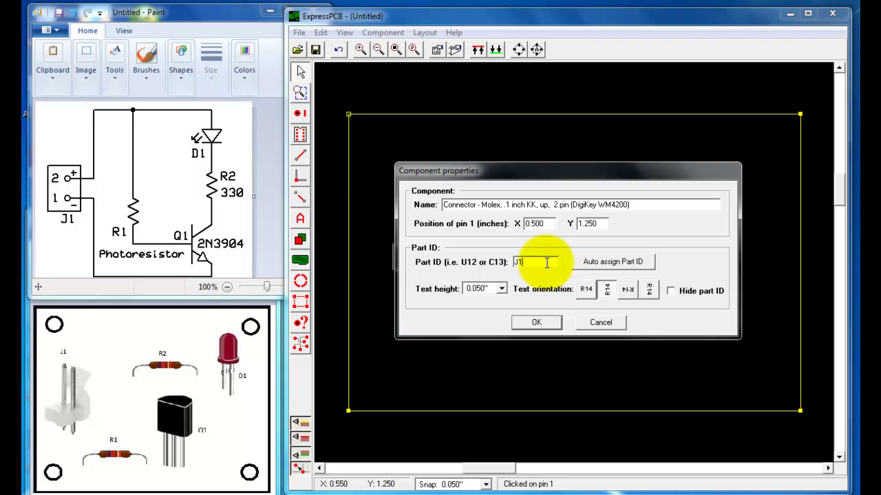
left_click(541, 322)
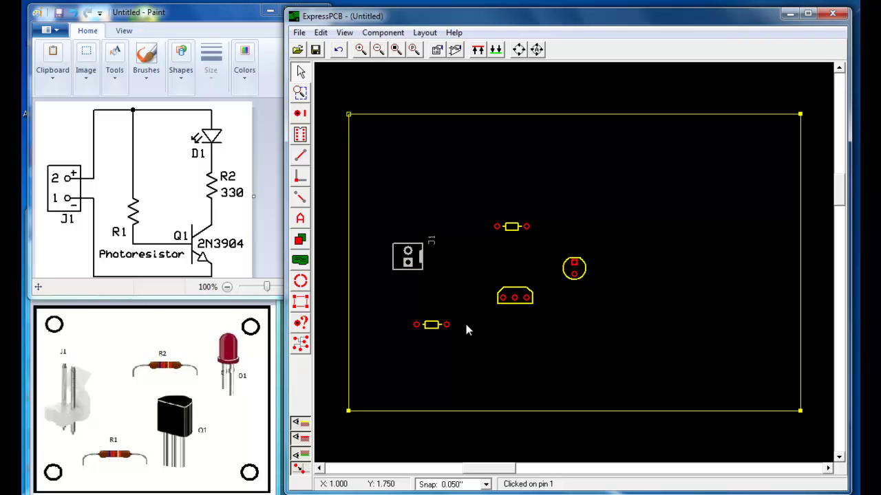
double_click(433, 325)
left_click(534, 260)
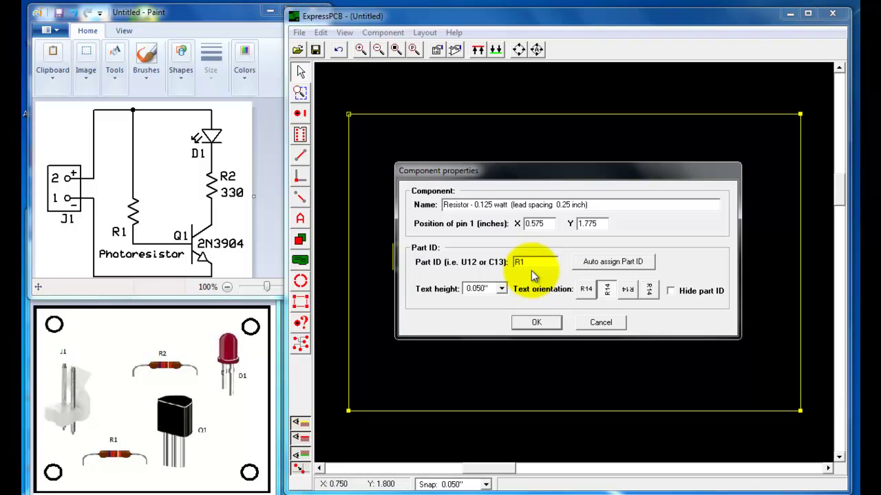
left_click(536, 322)
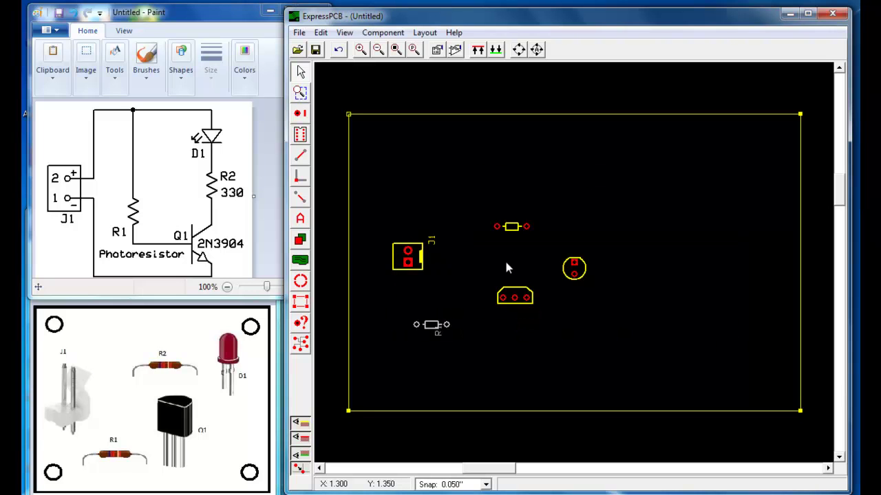
- Move the R1 label off its resistor so that it sits just below the resistor body
left_click(437, 336)
left_click_drag(434, 346, 441, 353)
left_click_drag(436, 348, 435, 347)
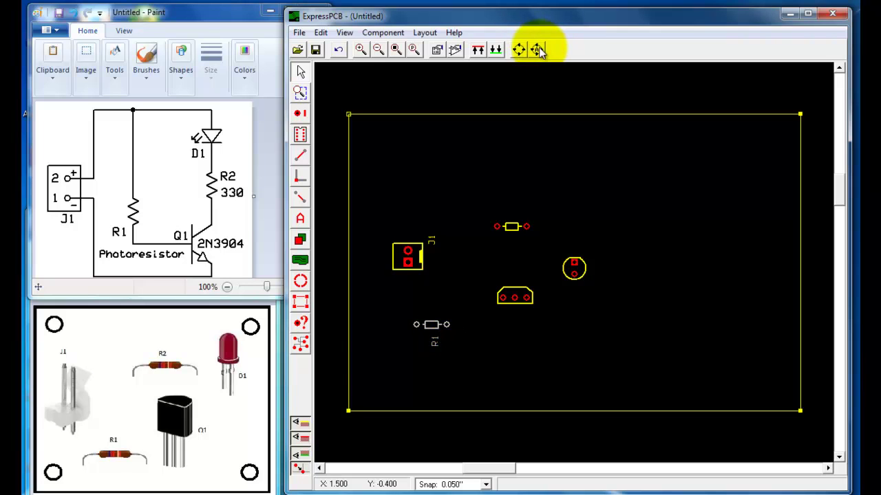
right_click(432, 344)
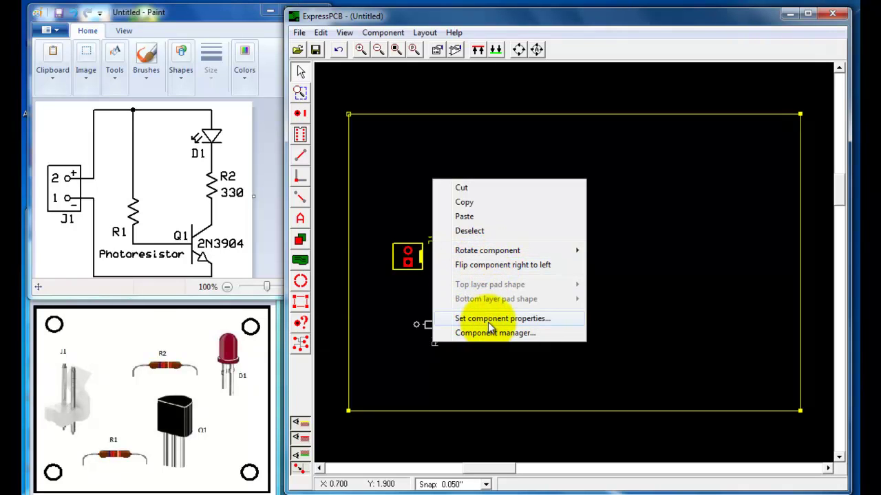
left_click(444, 346)
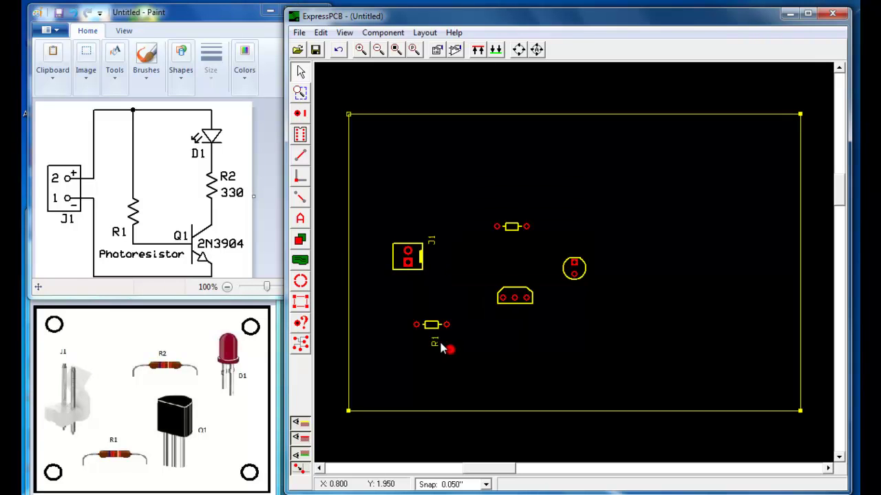
left_click_drag(439, 351, 432, 349)
left_click(431, 348)
left_click(434, 344)
- Assign part ID R2 to the upper resistor, with its label below the body, and part ID Q1 to the TO-92 transistor
double_click(515, 227)
left_click(538, 262)
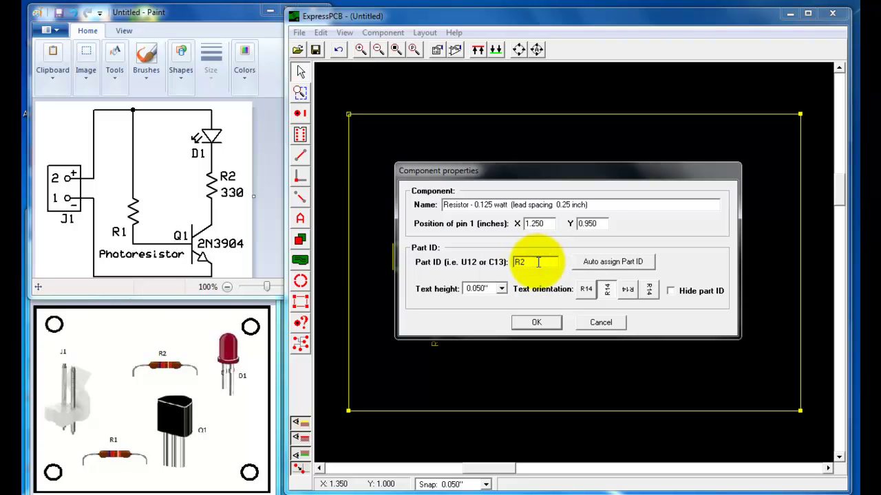
left_click(531, 322)
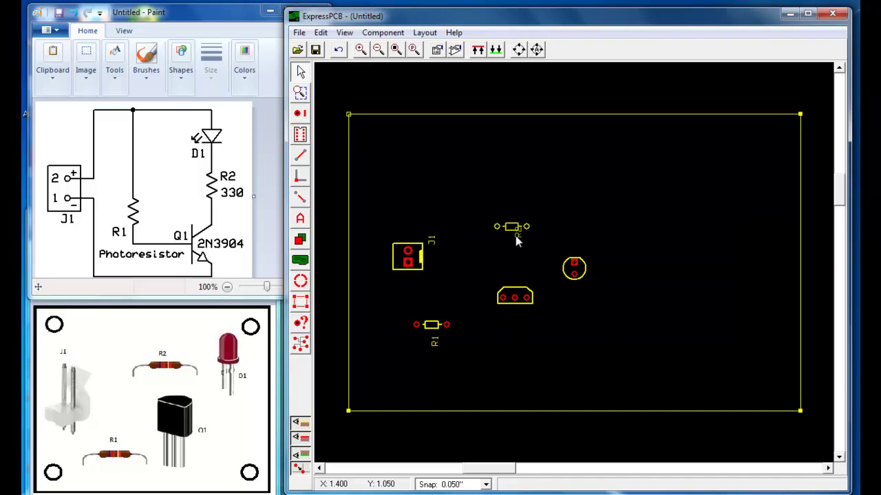
left_click(514, 304)
double_click(514, 304)
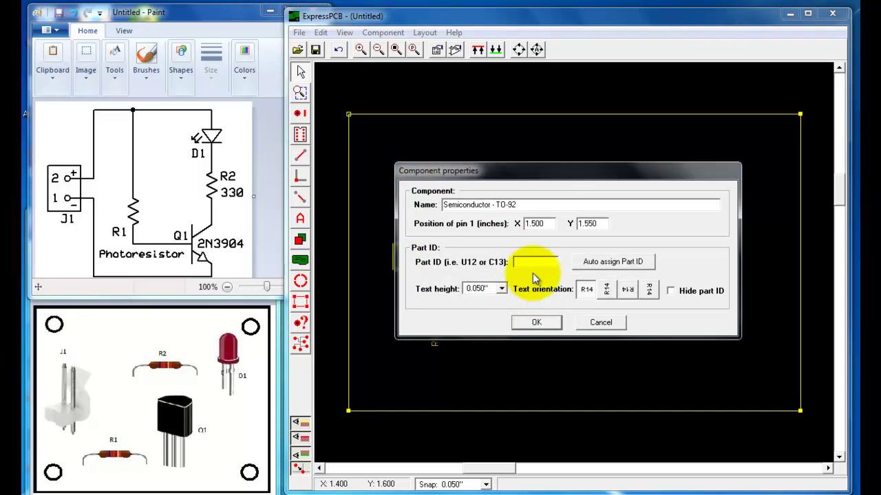
left_click(536, 322)
- Assign part ID D1 to the LED
left_click(571, 281)
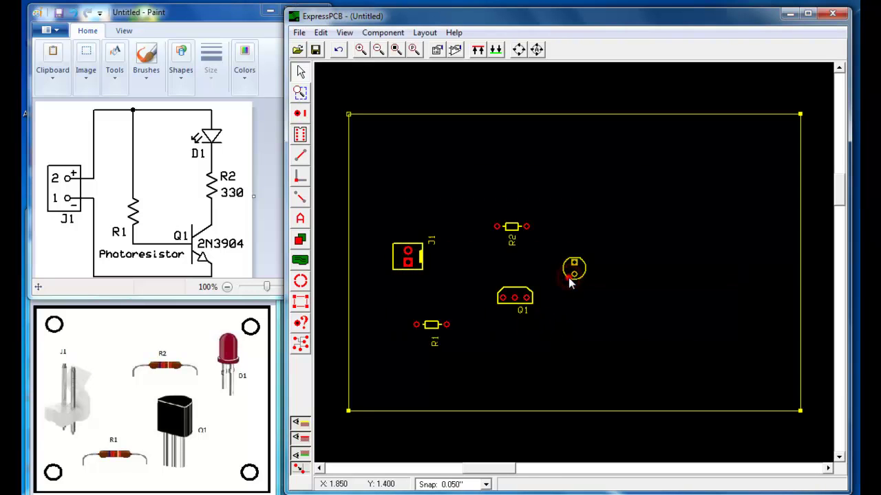
double_click(571, 281)
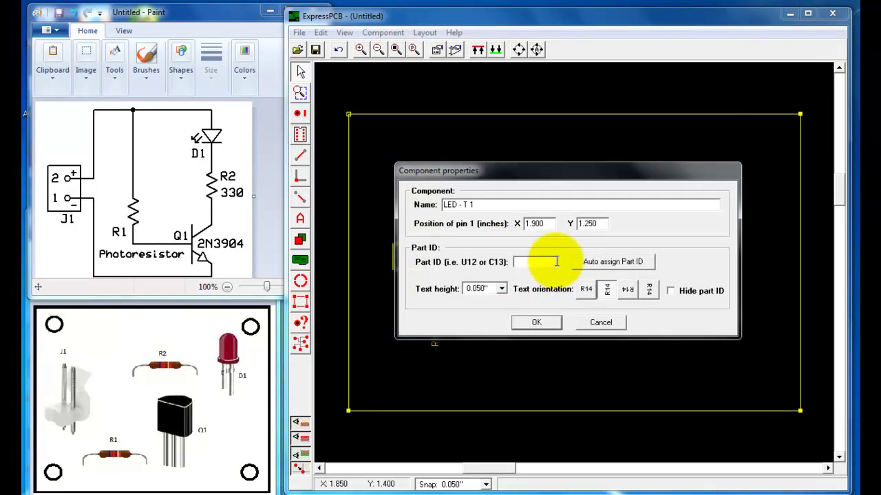
left_click(556, 262)
type("D1")
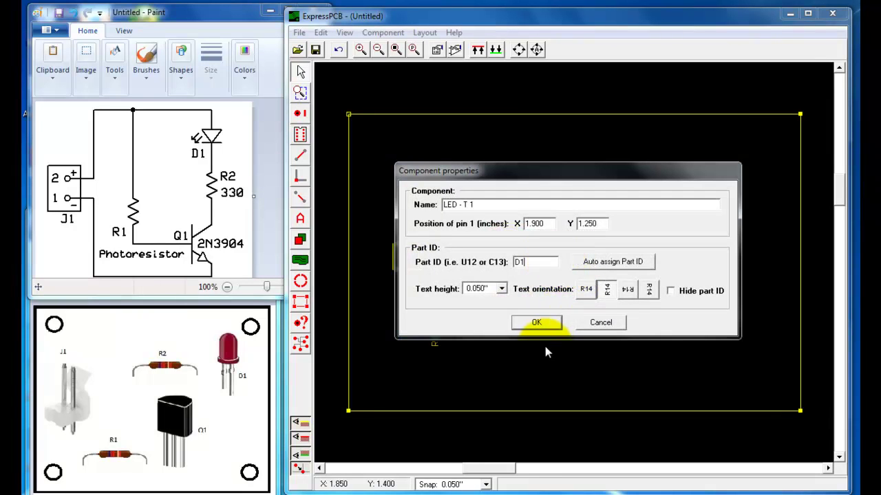
left_click(537, 322)
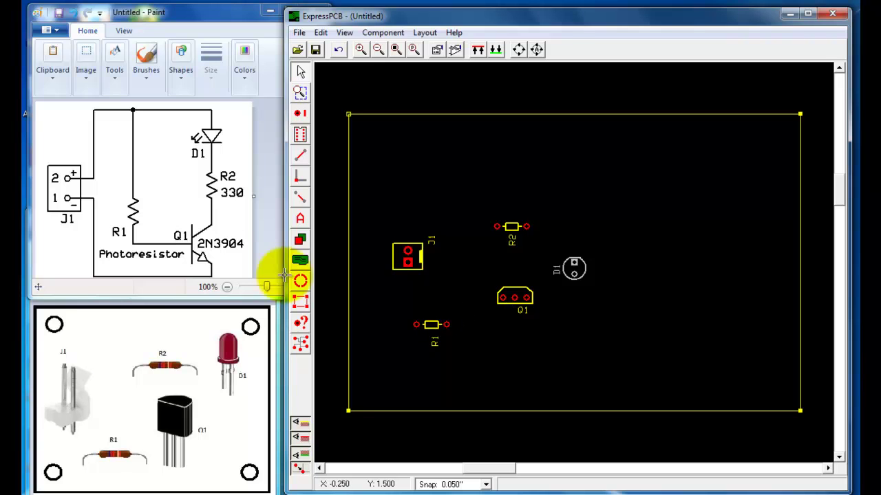
left_click(163, 246)
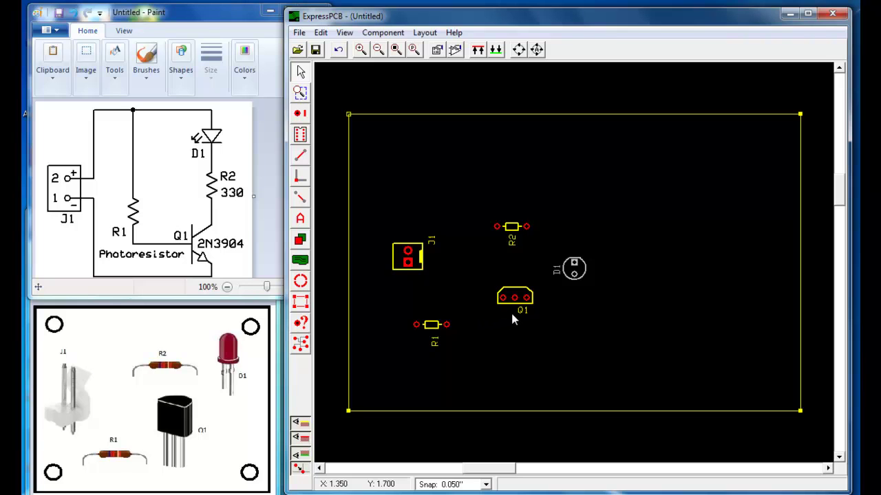
- Get trace placement ready on the bottom copper layer with a 0.010" trace width
left_click(301, 155)
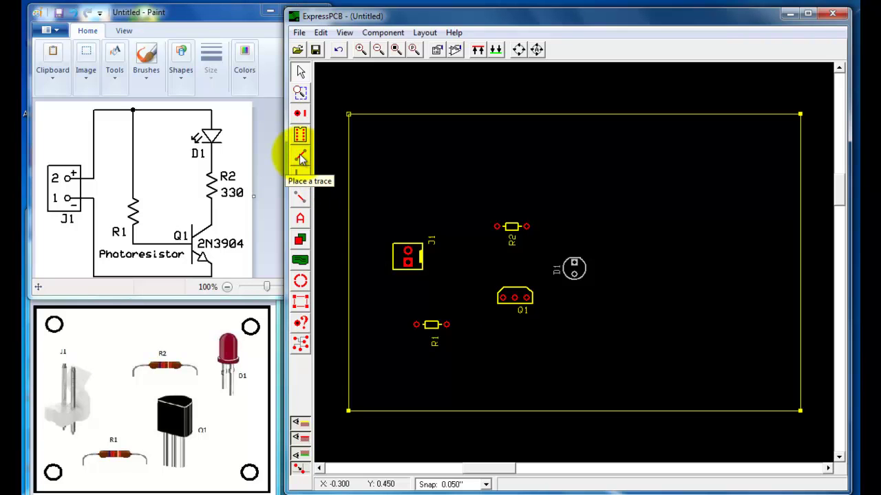
left_click(301, 156)
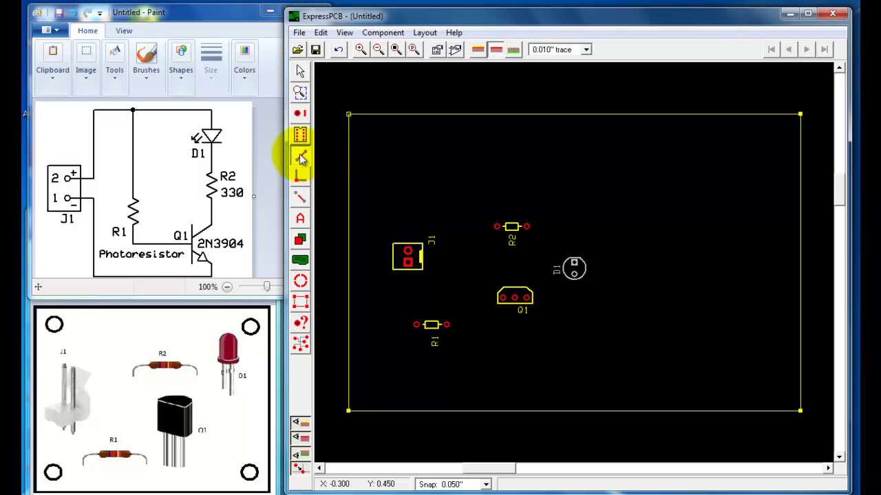
left_click(514, 52)
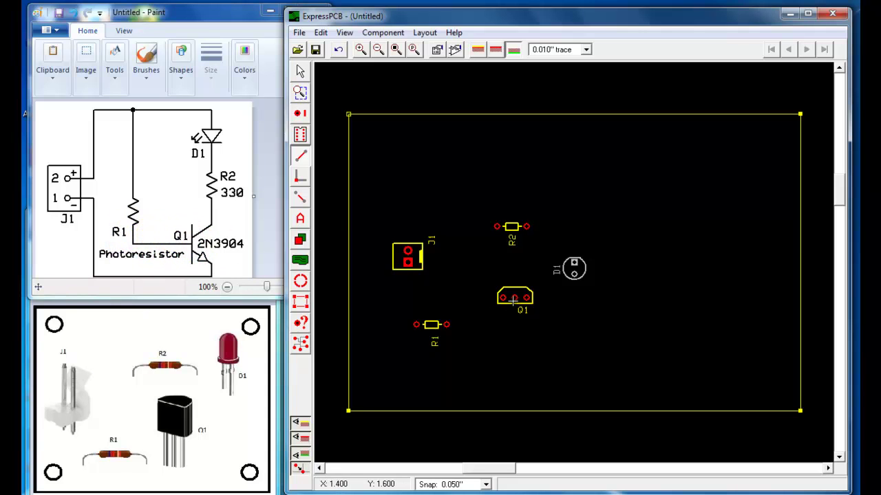
left_click(447, 324)
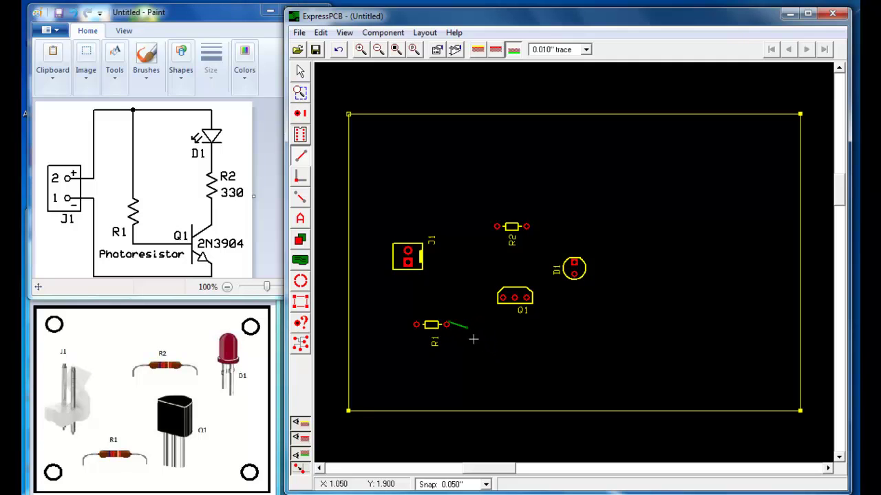
left_click(300, 72)
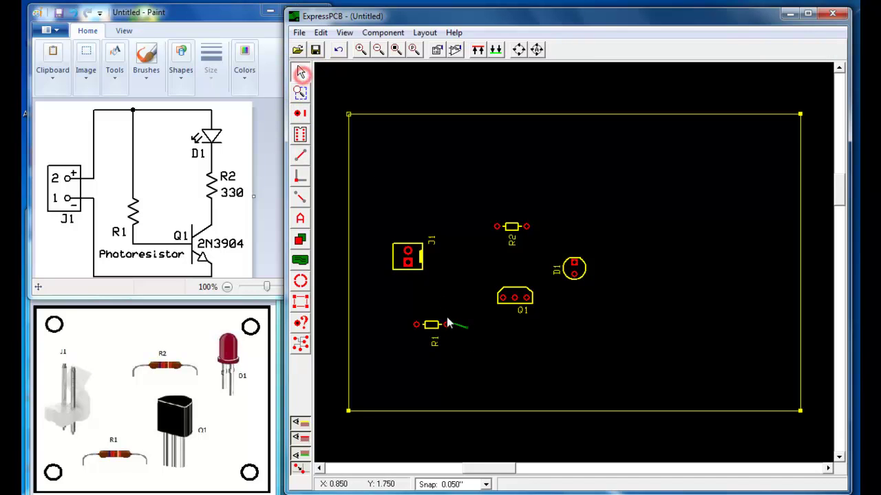
left_click(461, 327)
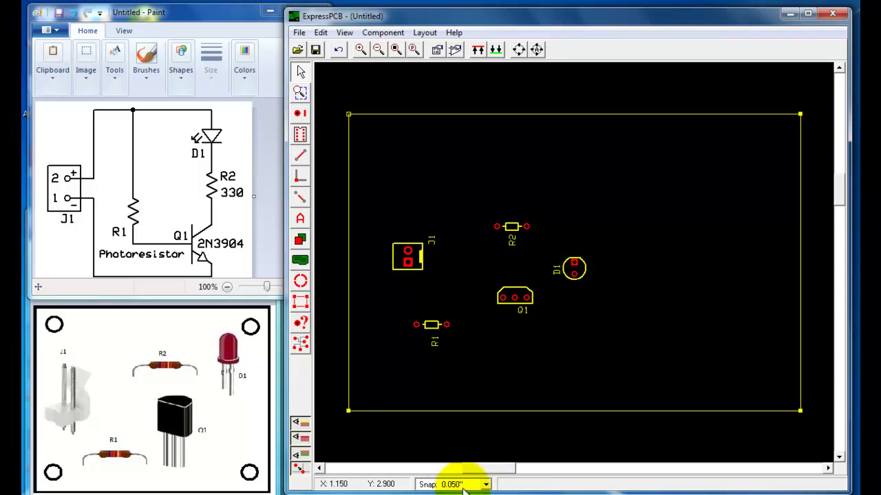
- Set the snap grid to 0.025" and route a bottom-layer trace from R1's right pad across and up to Q1's middle pin
left_click(485, 484)
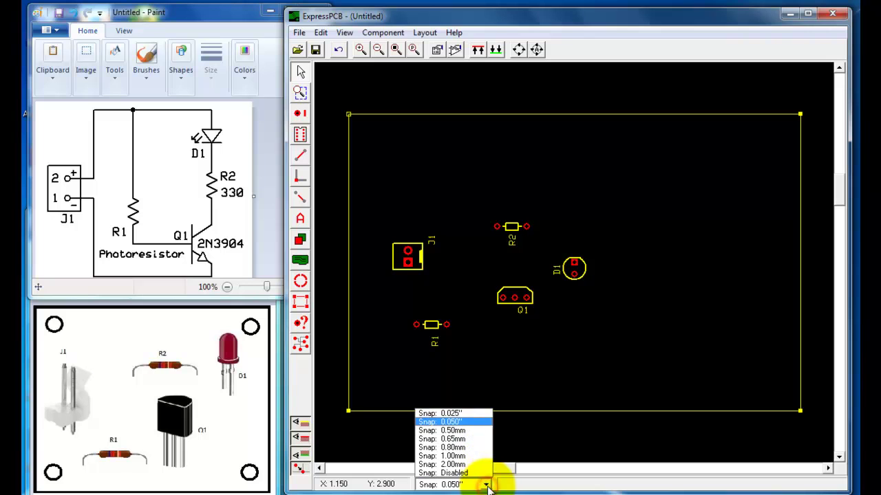
left_click(460, 413)
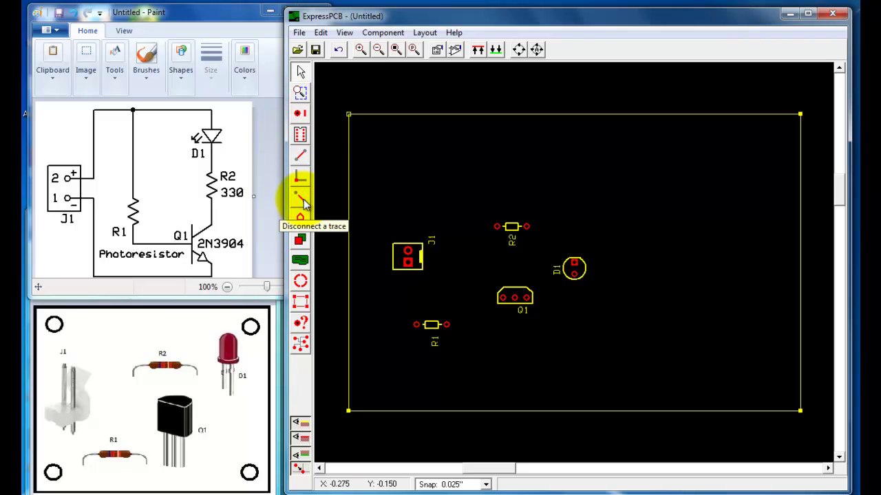
left_click(300, 159)
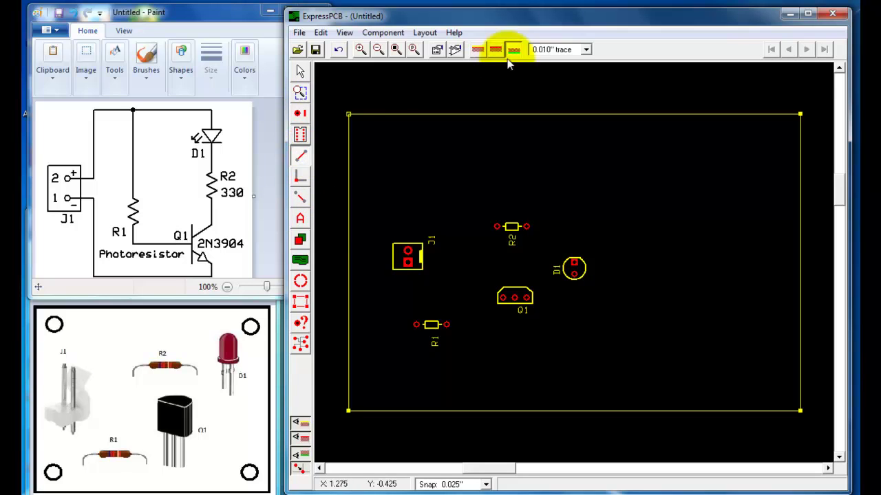
left_click(447, 325)
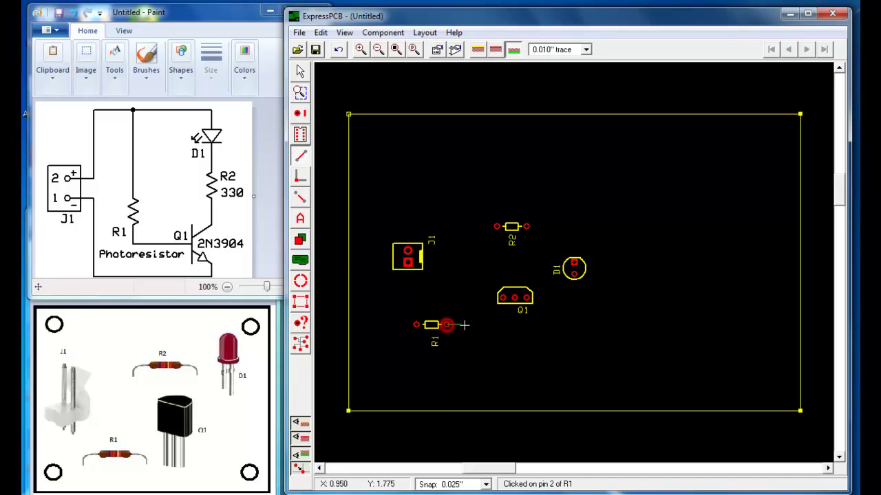
left_click(516, 325)
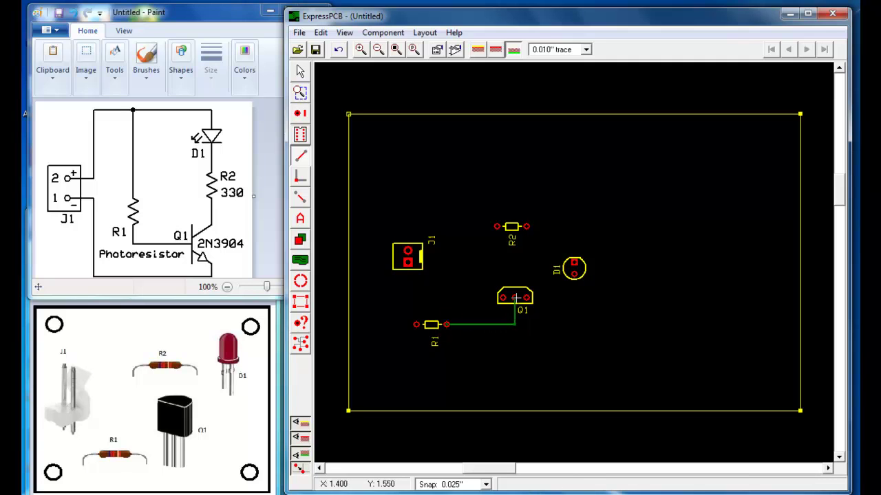
left_click(514, 298)
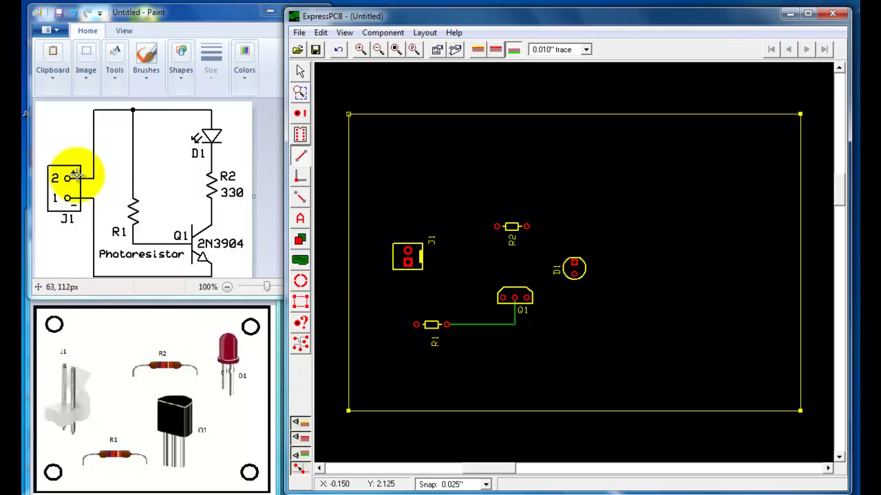
- Route a bottom-layer trace from R1's left pad outward, up past J1's side and across into J1's pin 2
left_click(415, 324)
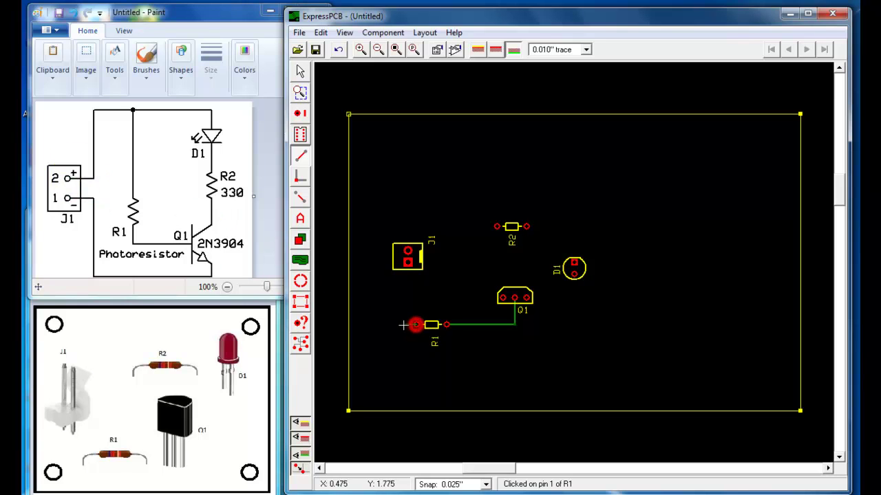
left_click(377, 324)
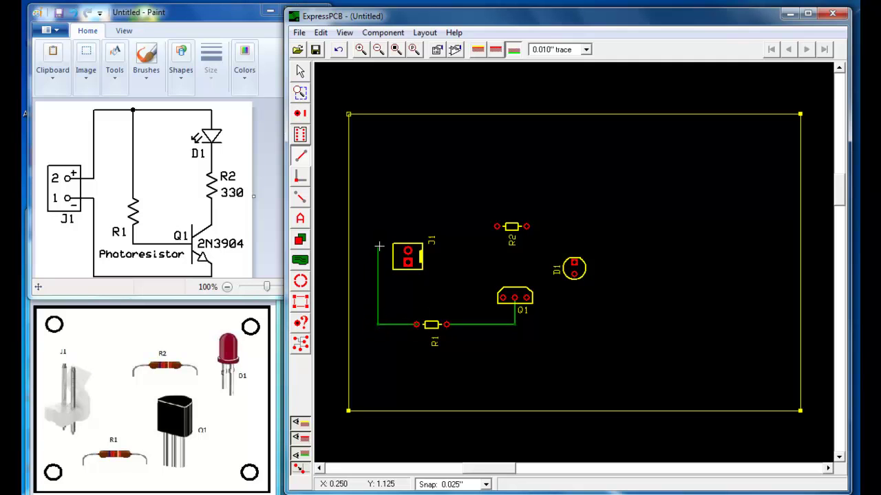
left_click(377, 252)
left_click(408, 252)
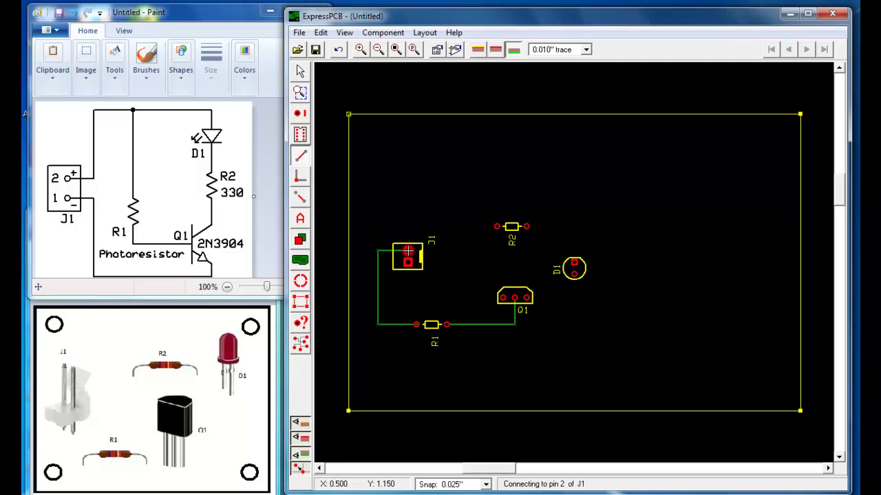
right_click(432, 241)
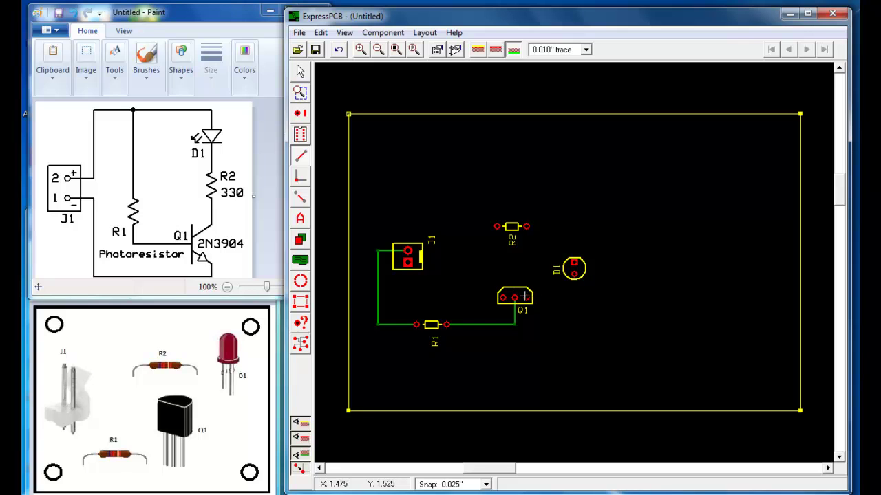
- Route straight bottom-layer traces from Q1's right pin to R2's left pad and from R2's right pad to D1's square pad
left_click(527, 298)
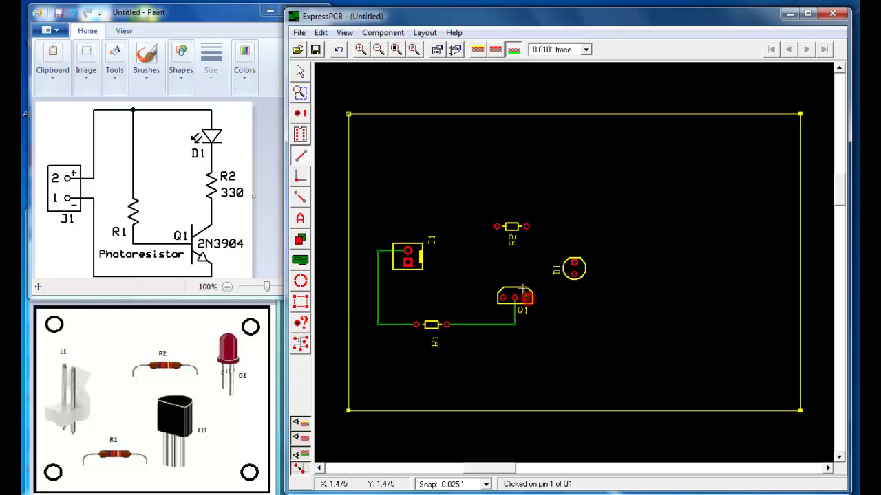
left_click(497, 225)
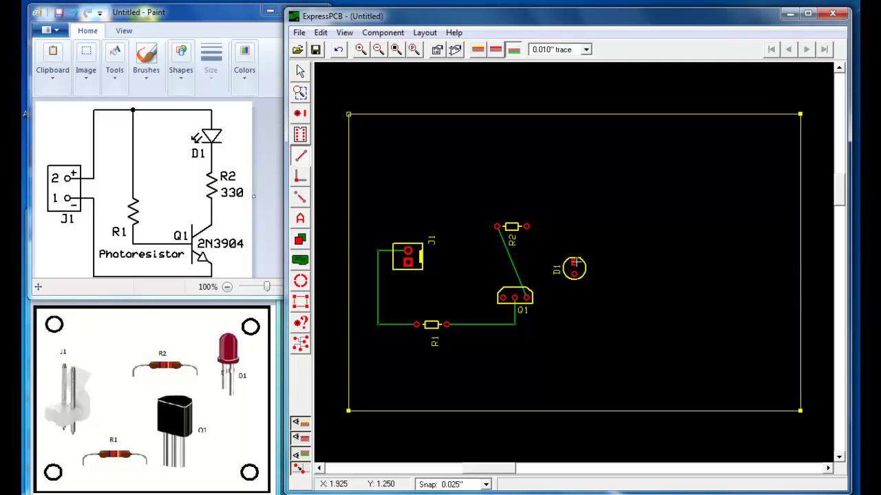
left_click(527, 225)
left_click(574, 262)
scroll(548, 264, "up", 2)
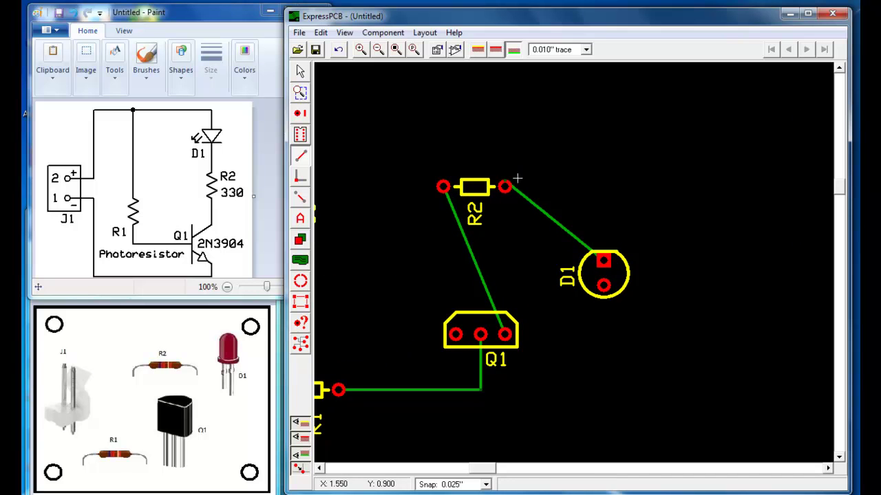
scroll(539, 258, "down", 2)
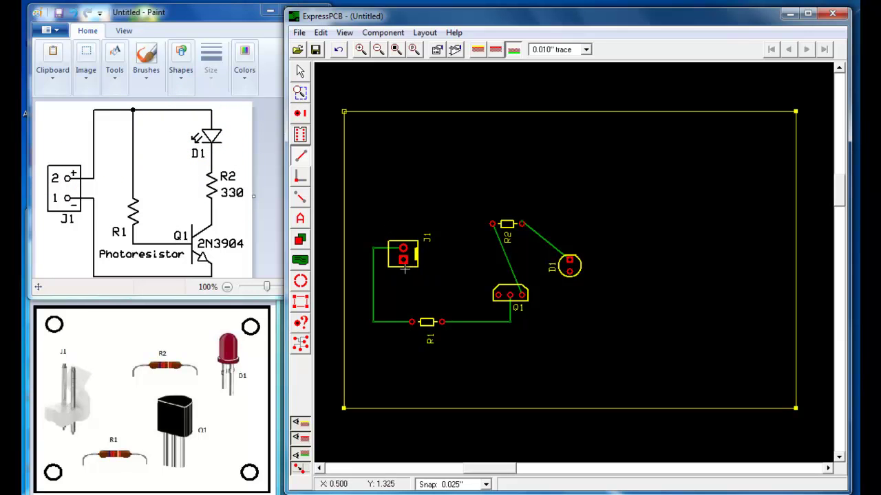
- Route a trace from D1's round pad out, up and over R2, then down between J1 and R2 to J1's square pin 1
left_click(569, 270)
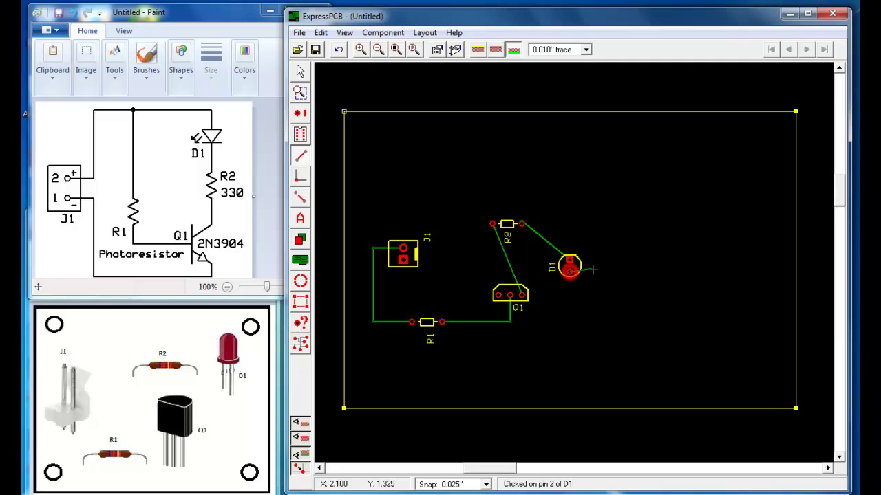
left_click(598, 270)
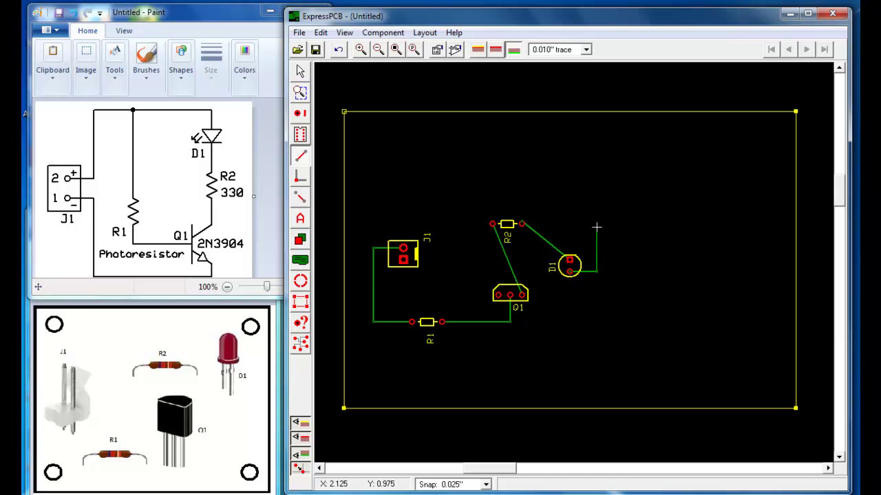
left_click(597, 198)
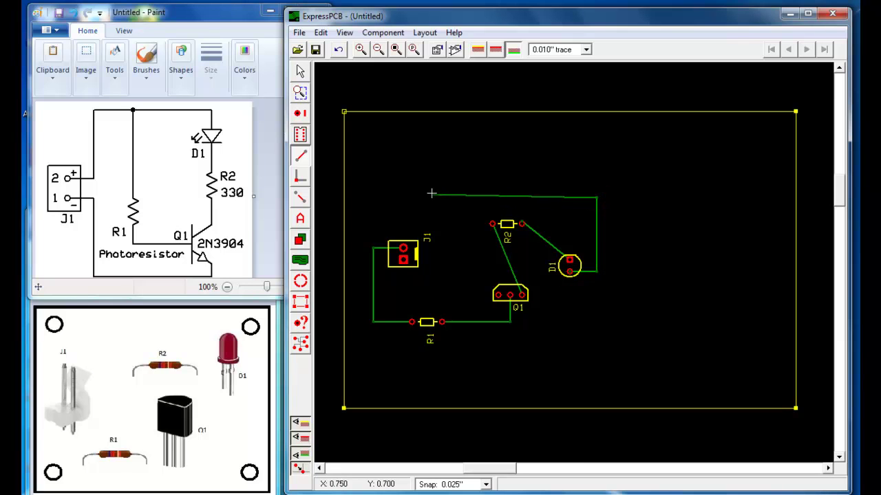
left_click(452, 198)
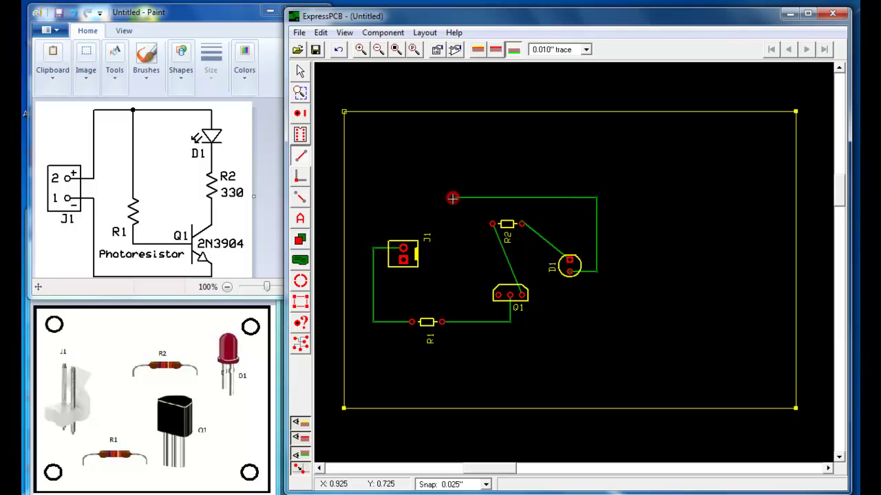
left_click(454, 260)
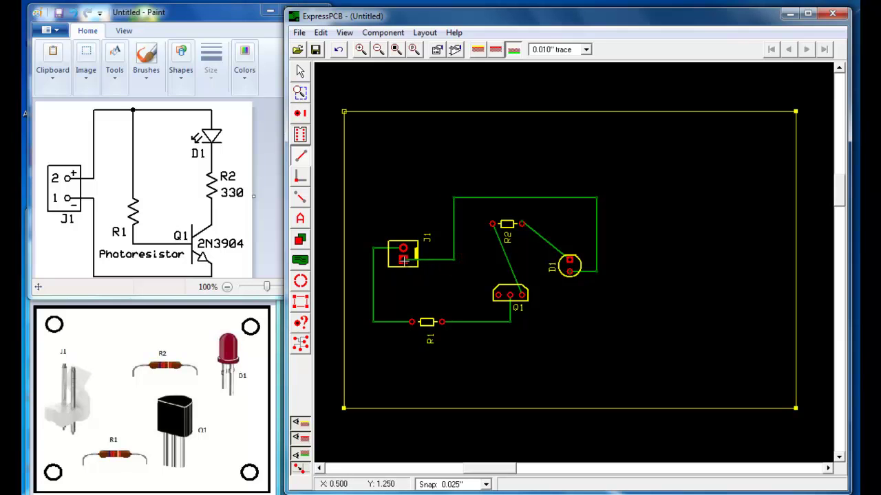
left_click(403, 260)
- Delete the D1 trace's last two segments leading to J1's pin 1 and reroute its open end across and down to J1's pin 2
left_click(290, 62)
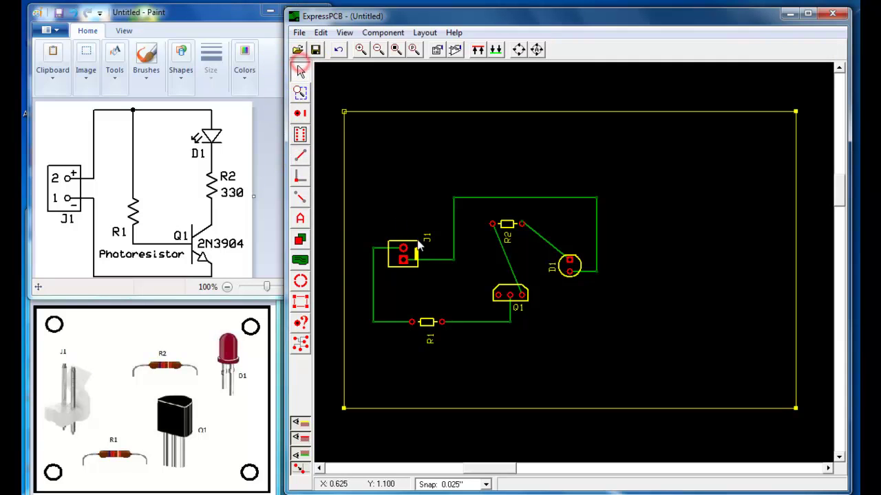
right_click(437, 257)
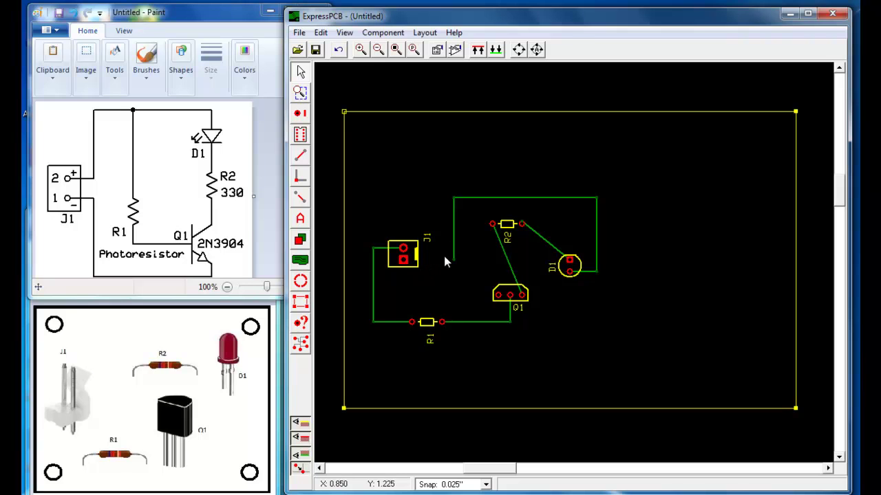
right_click(453, 251)
left_click(301, 156)
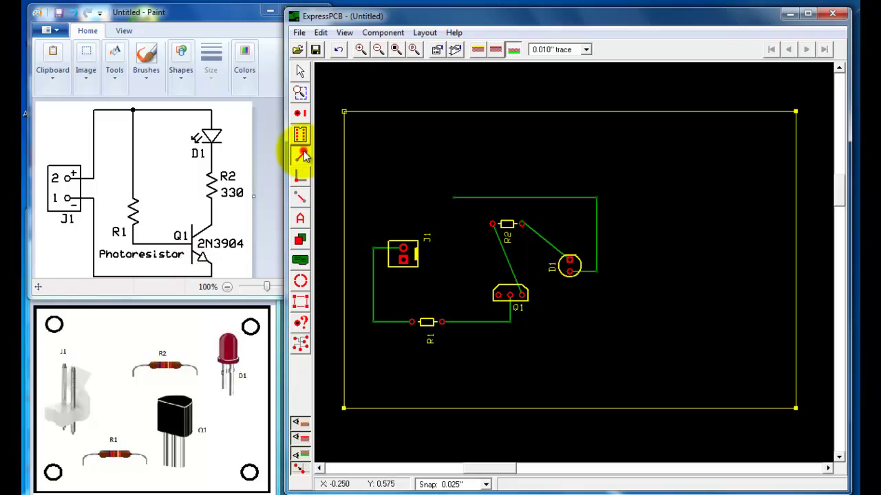
left_click(453, 197)
left_click(402, 198)
left_click(402, 249)
- Route a bottom-layer trace from J1's square pin 1 down and across to Q1's left pin
left_click(404, 259)
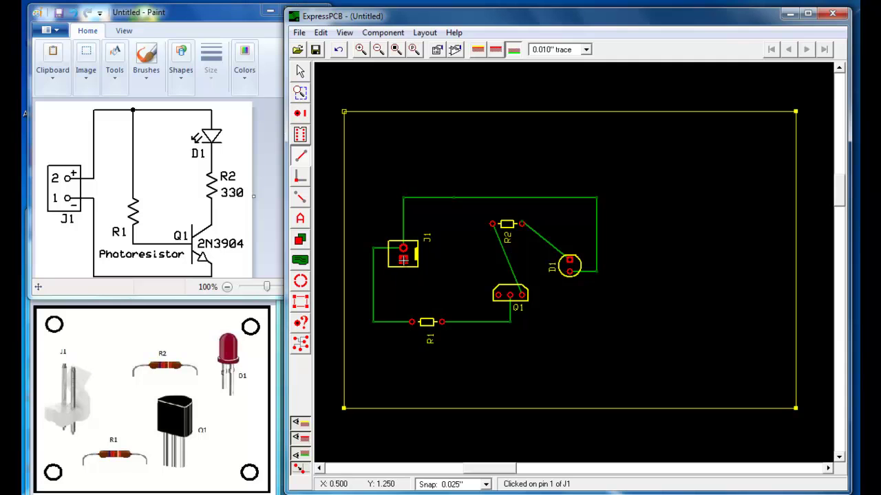
left_click(402, 298)
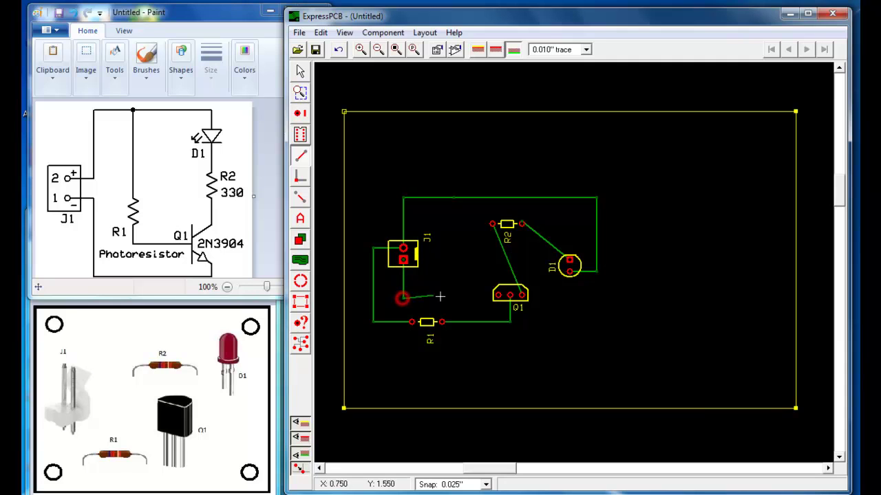
left_click(496, 296)
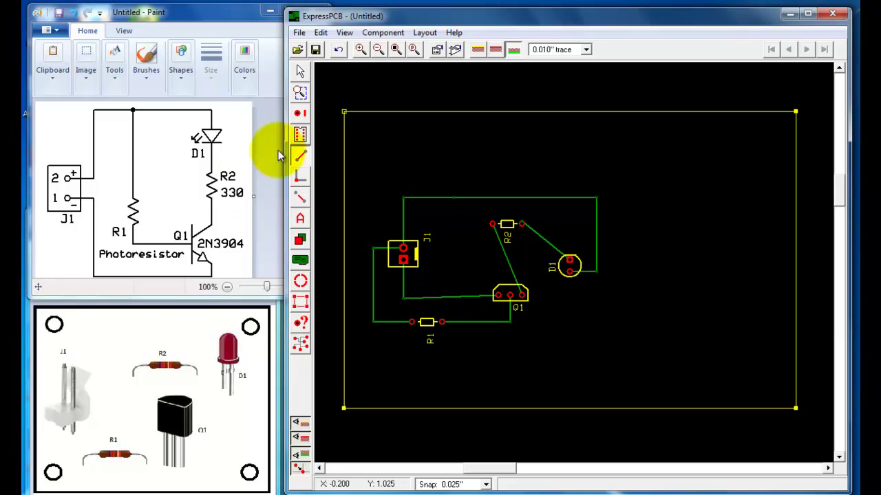
- Reposition LED D1 slightly up and to the left of its original spot, with its traces attached
left_click(300, 71)
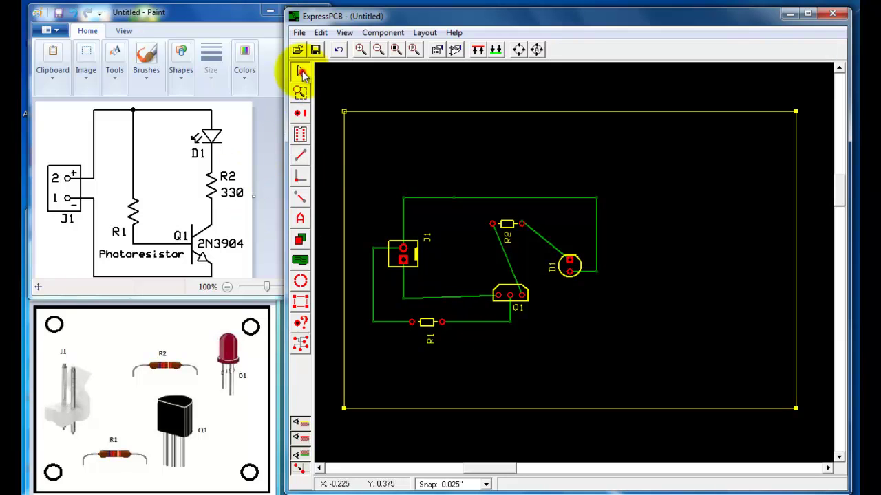
double_click(562, 267)
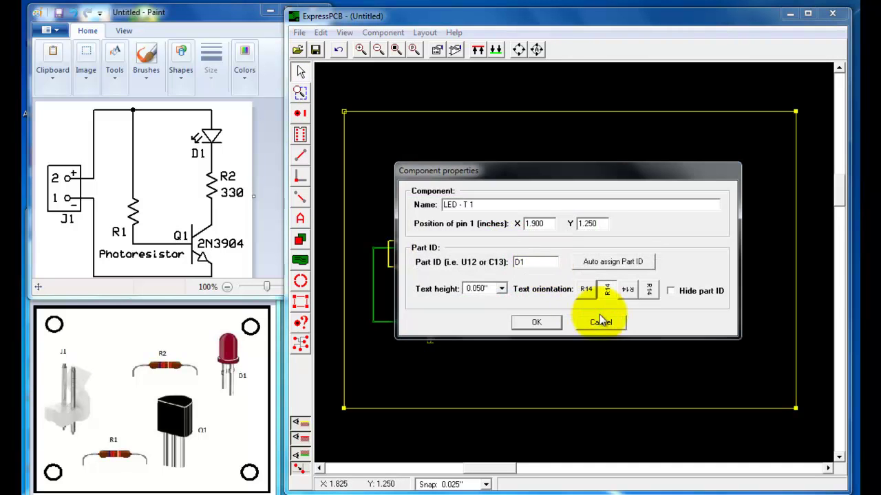
left_click(600, 320)
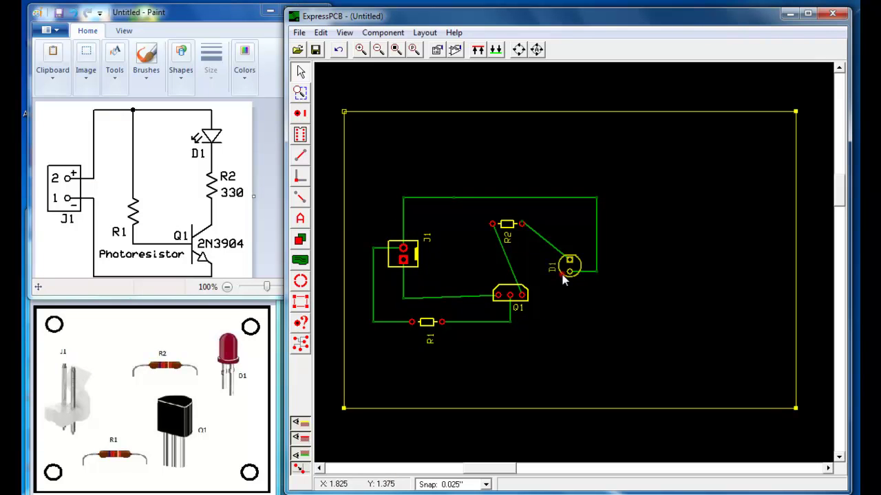
left_click_drag(563, 279, 550, 285)
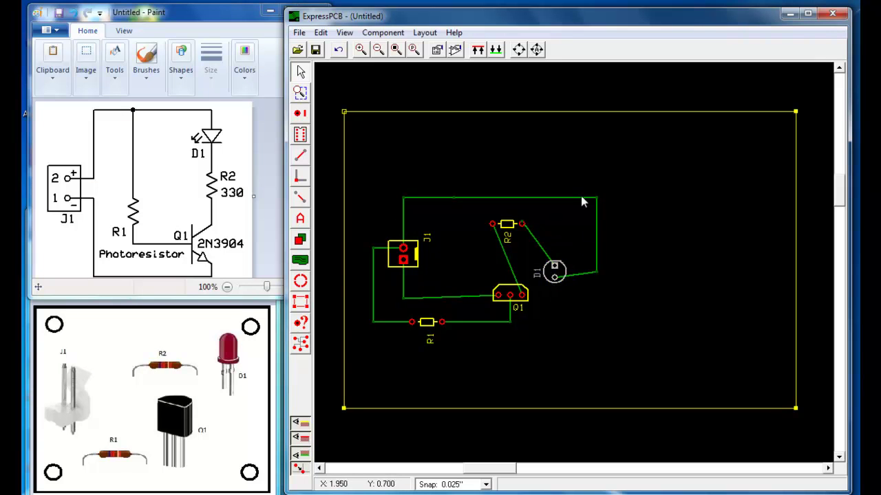
left_click(572, 247)
mouse_move(553, 268)
left_mouse_down()
mouse_move(578, 265)
mouse_move(575, 257)
left_mouse_up()
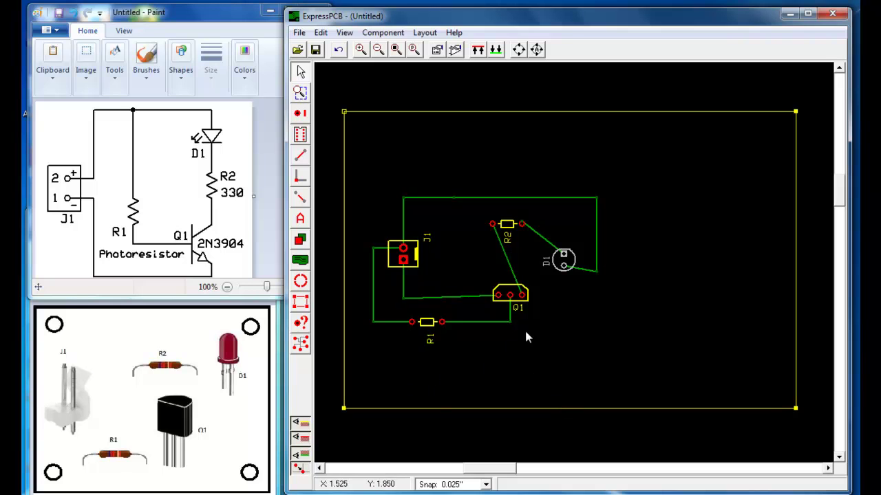
left_click(556, 264)
- Select all components and traces and move the whole circuit up toward the upper edge of the board outline
left_click_drag(357, 148, 619, 351)
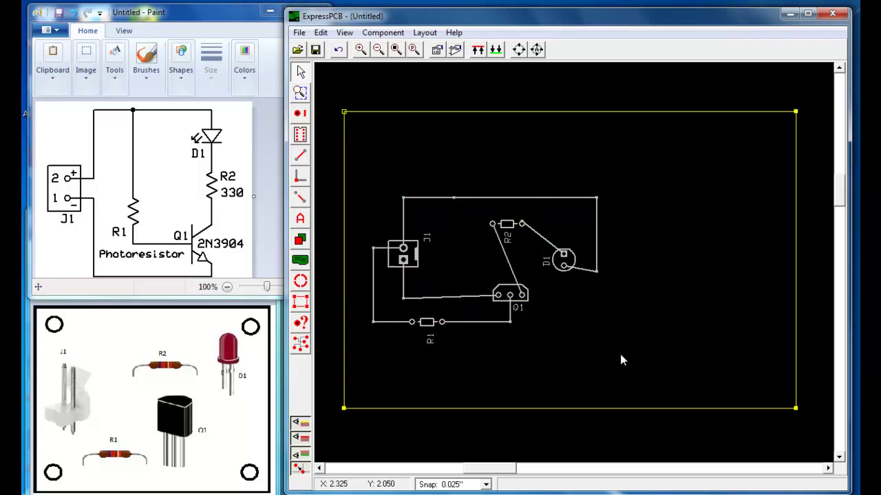
double_click(515, 282)
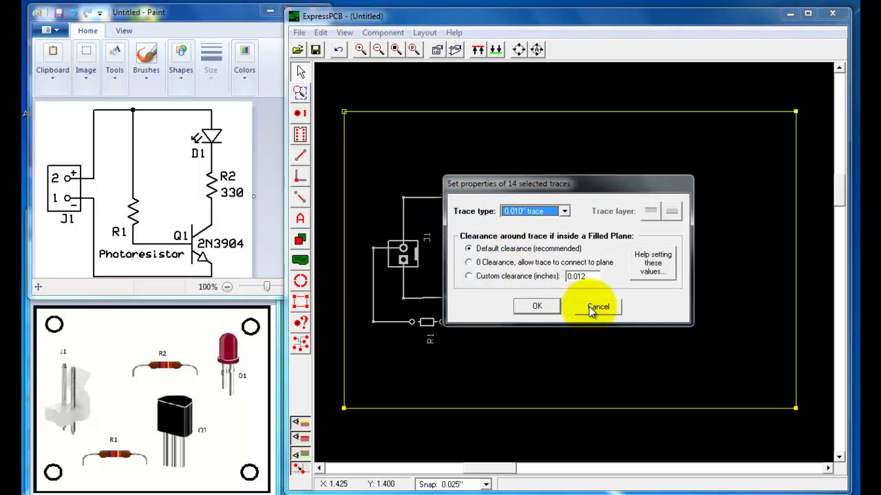
left_click(596, 307)
left_click_drag(408, 240, 412, 196)
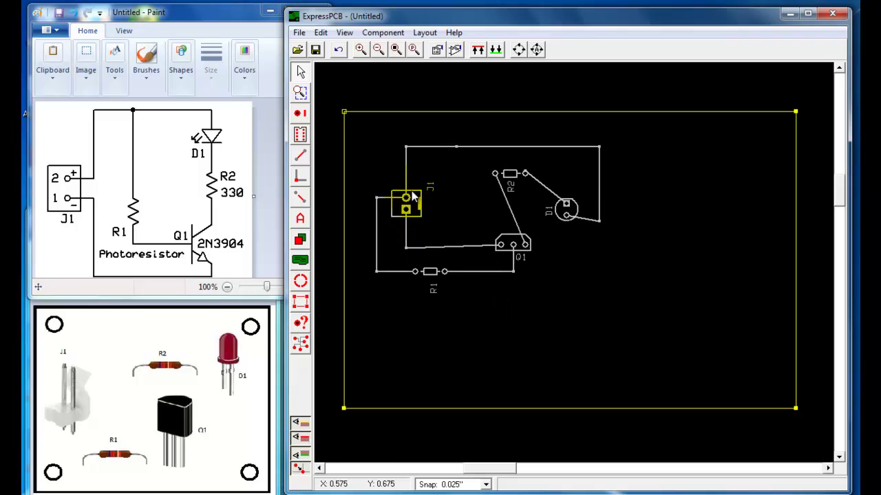
- Shorten the board by moving the outline's two lower corners straight up to just below R1's label
left_click(346, 413)
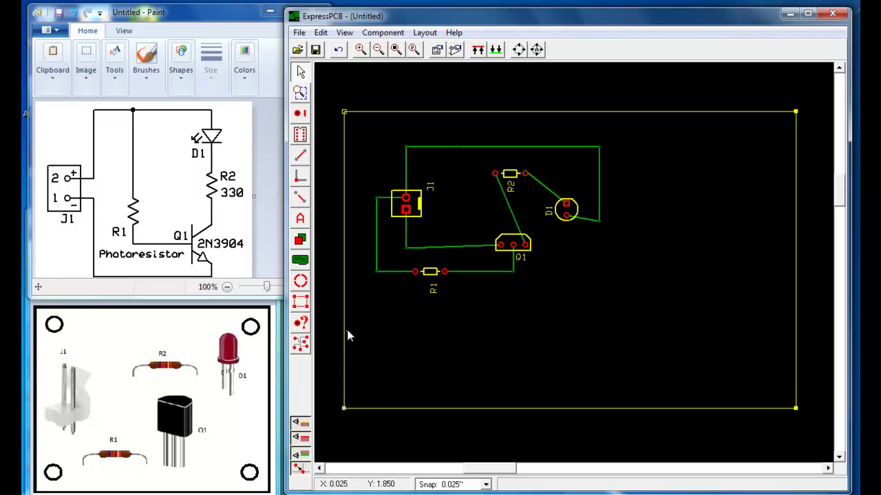
left_click_drag(346, 322, 348, 323)
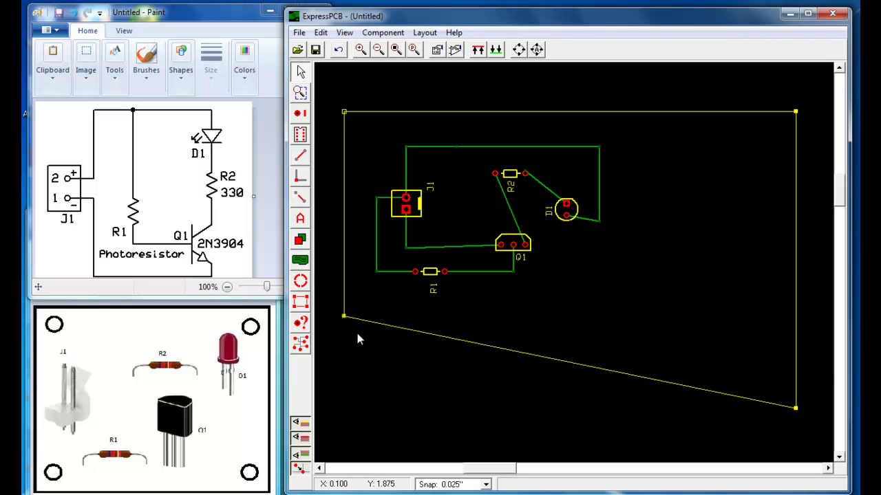
left_click(794, 410)
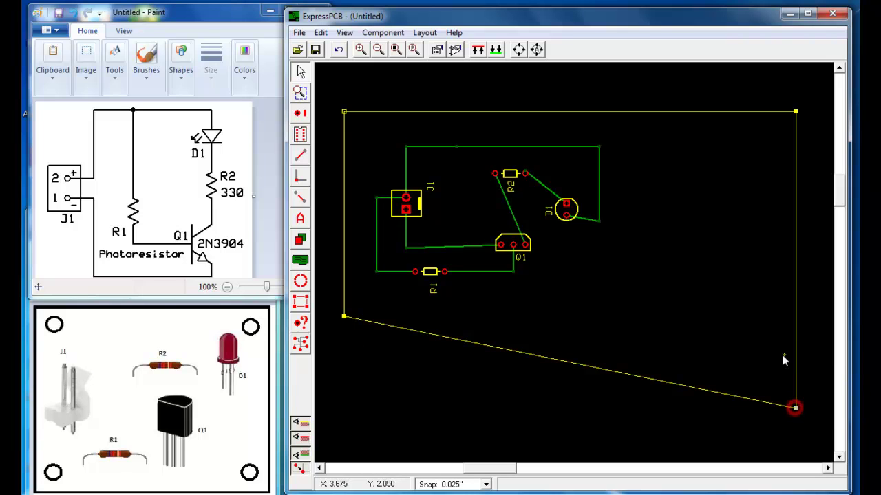
left_click_drag(796, 319, 795, 314)
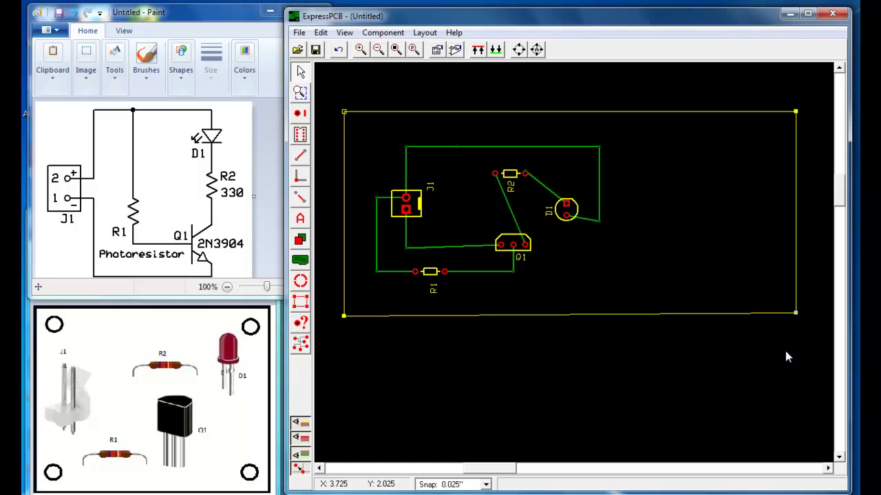
- Try to level the board outline's lower-right corner with its lower-left corner
mouse_move(796, 314)
left_mouse_down()
mouse_move(795, 329)
mouse_move(798, 320)
left_mouse_up()
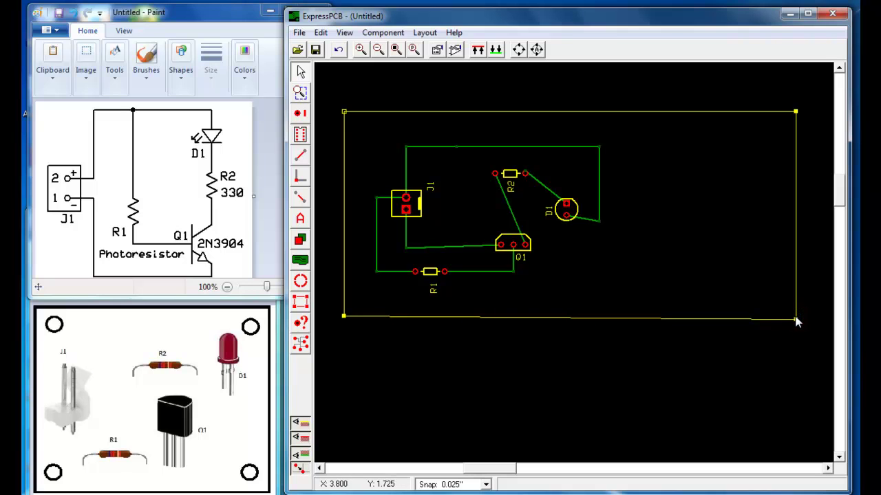
left_click_drag(796, 320, 796, 314)
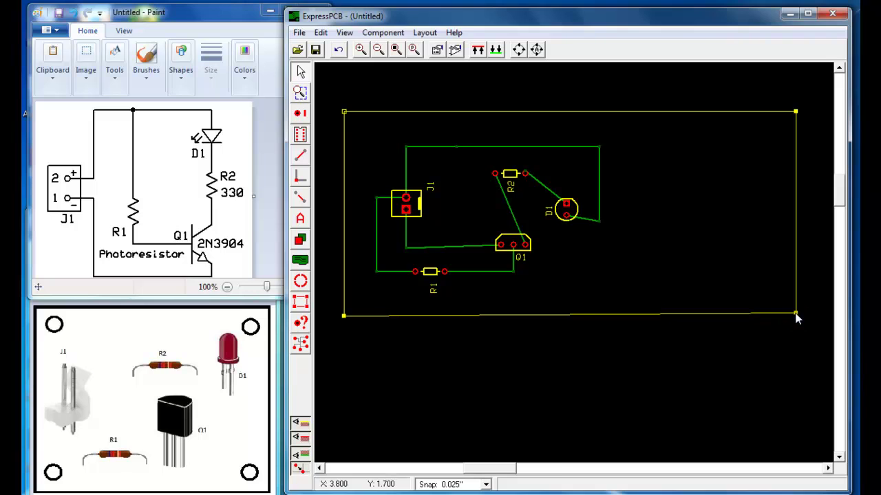
double_click(796, 316)
left_click(595, 278)
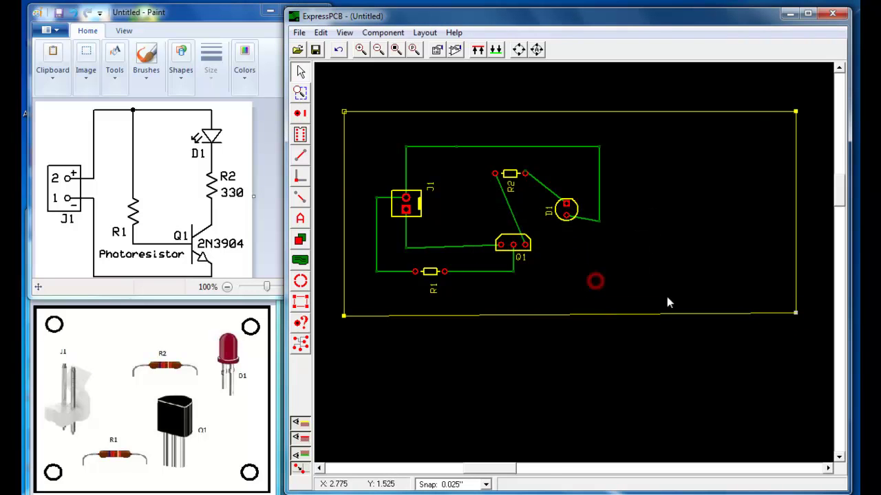
- Narrow the board by moving the outline's two right-hand corners inward to just beyond LED D1's traces
left_click(795, 111)
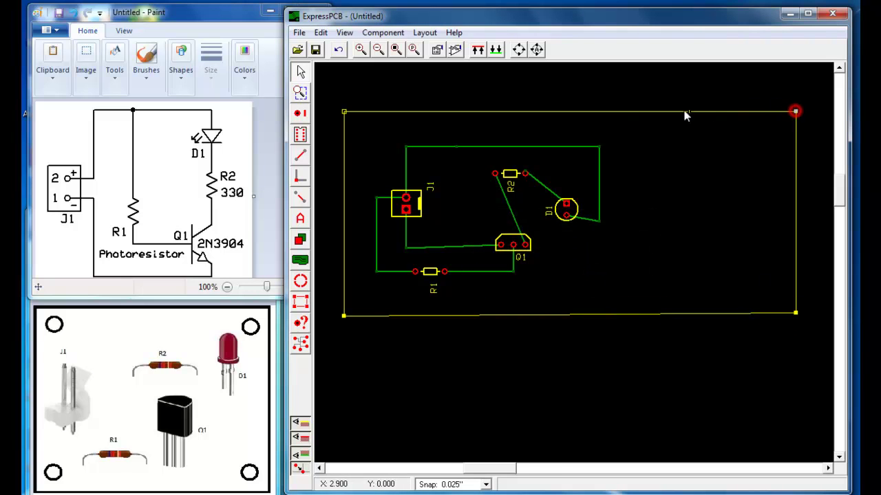
left_click(639, 111)
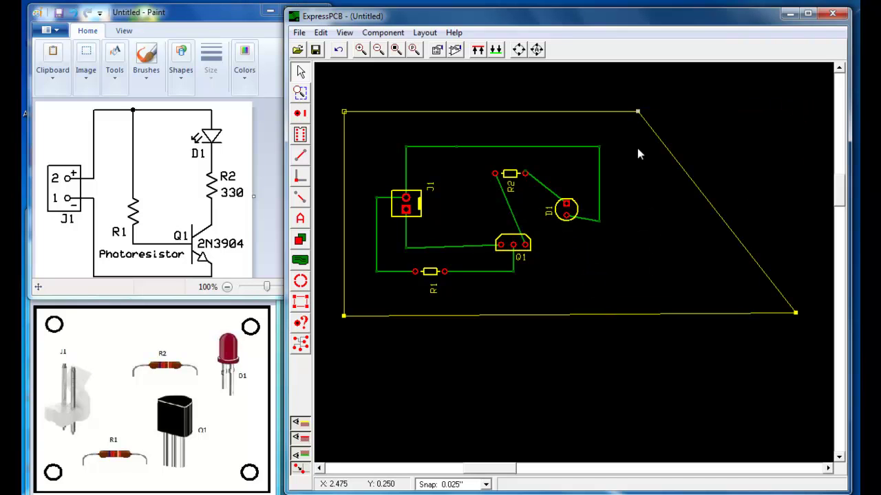
left_click(797, 314)
left_click_drag(649, 313, 643, 320)
left_click(646, 315)
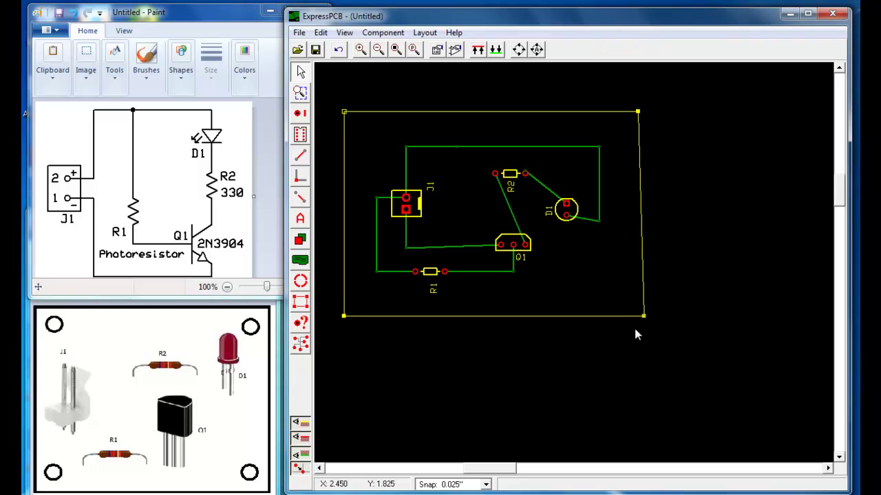
- Straighten the board outline's right edge by aligning its upper and lower corners at X 2.500 inches
double_click(638, 113)
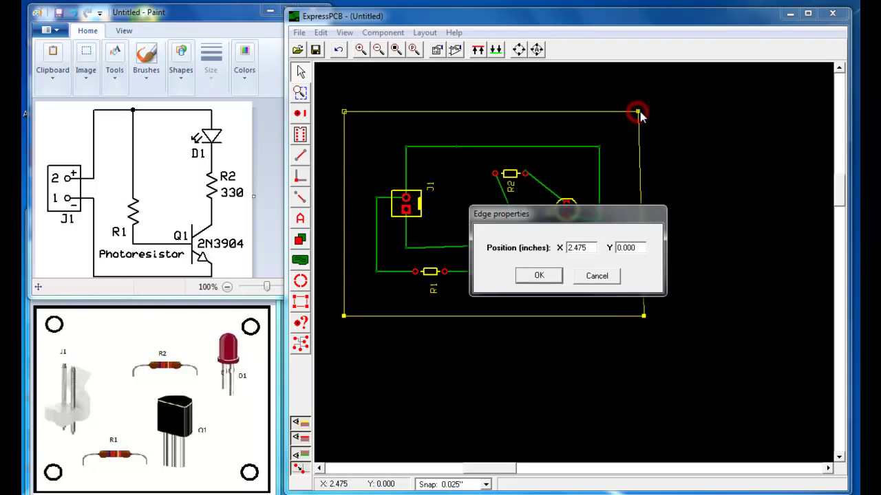
left_click(597, 278)
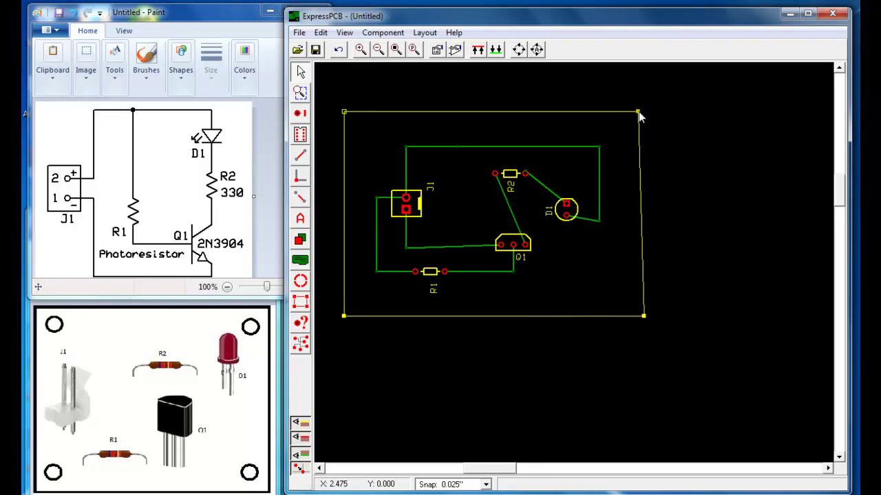
left_click_drag(641, 112, 642, 111)
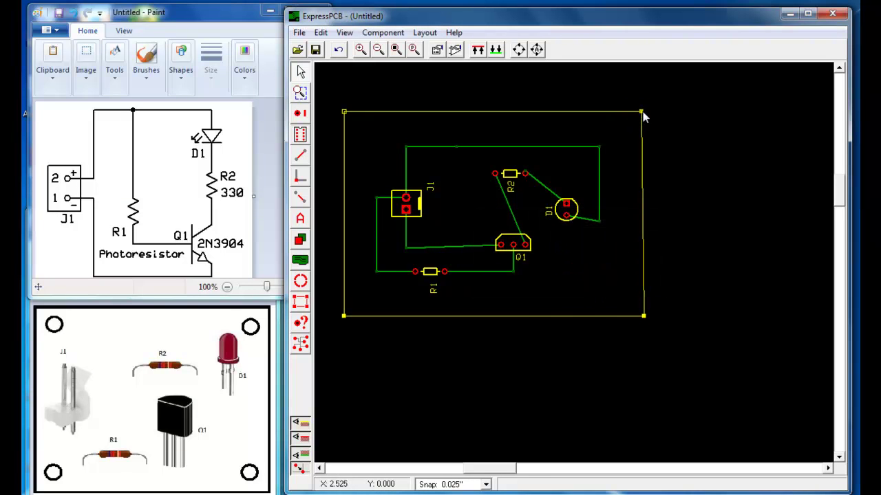
double_click(643, 316)
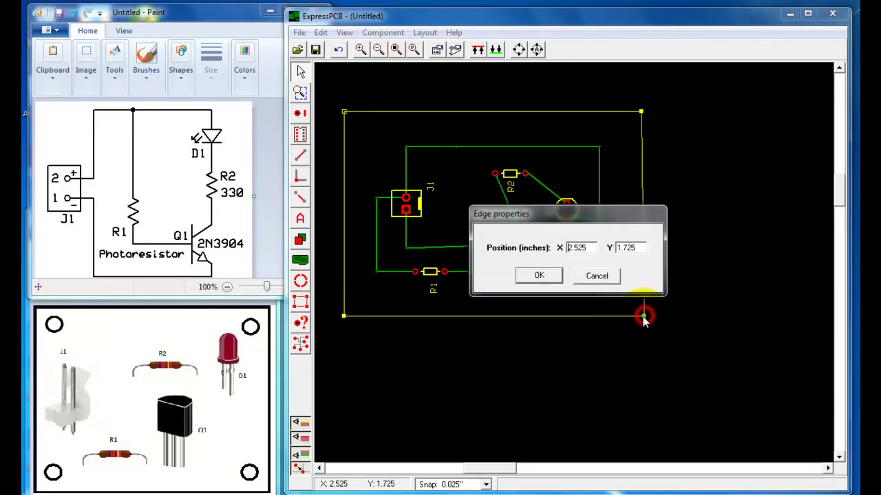
left_click(597, 277)
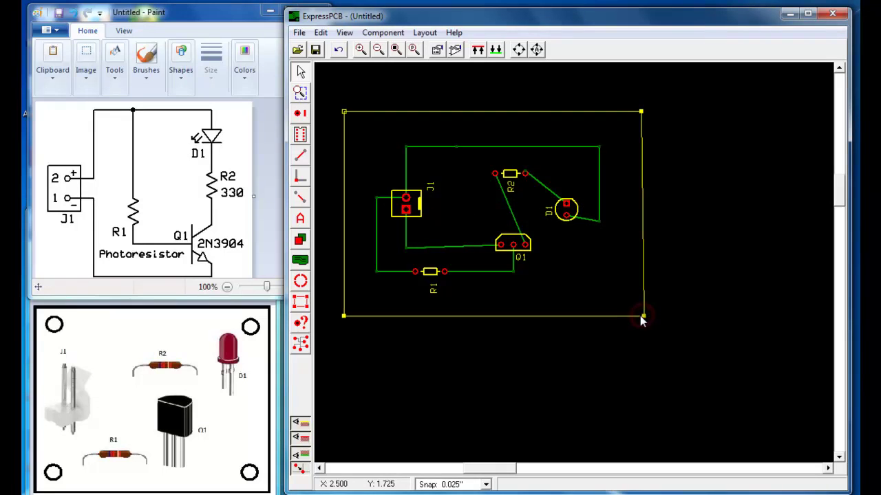
left_click_drag(643, 317, 640, 316)
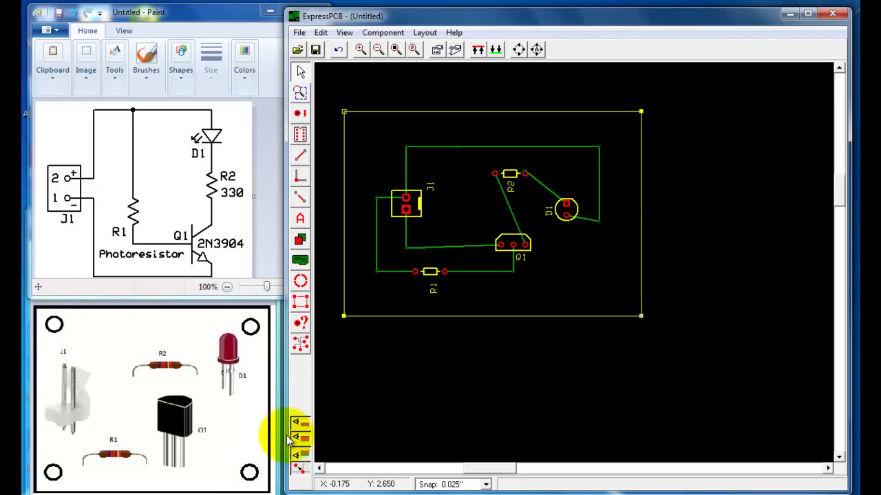
- Place a 0.200" round pad with 0.100" hole just inside each of the four board corners as mounting holes
left_click(300, 115)
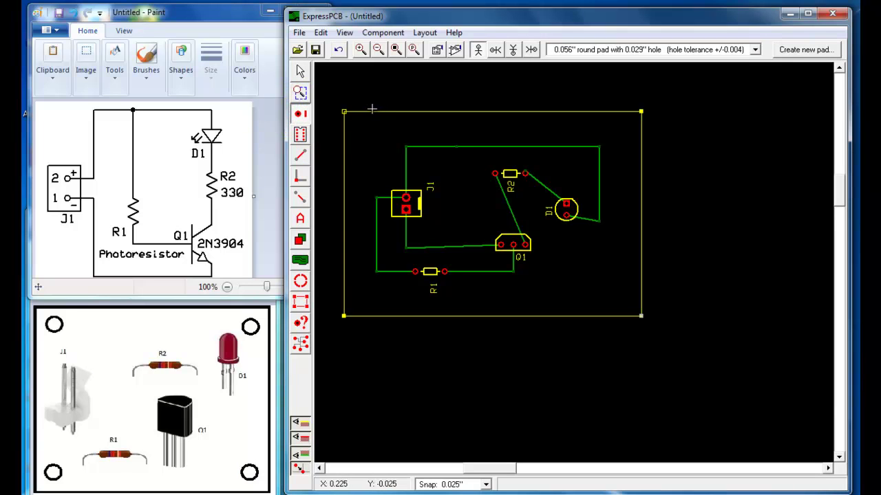
left_click(755, 51)
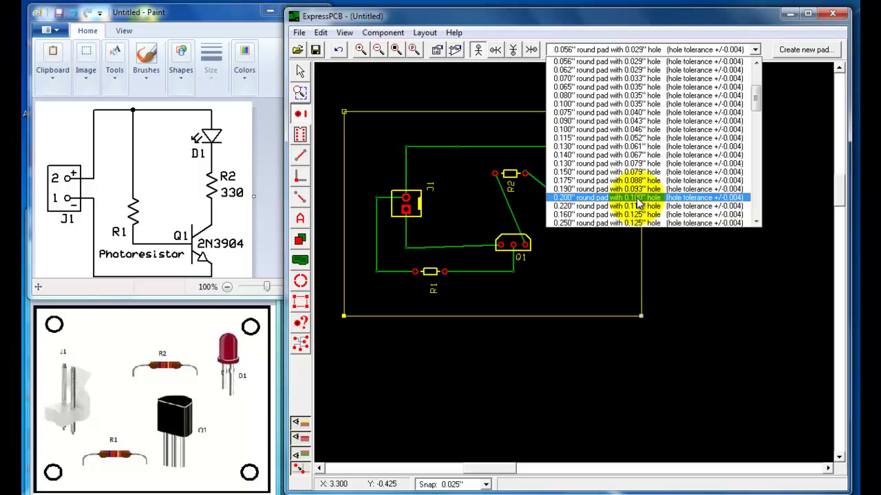
left_click(569, 200)
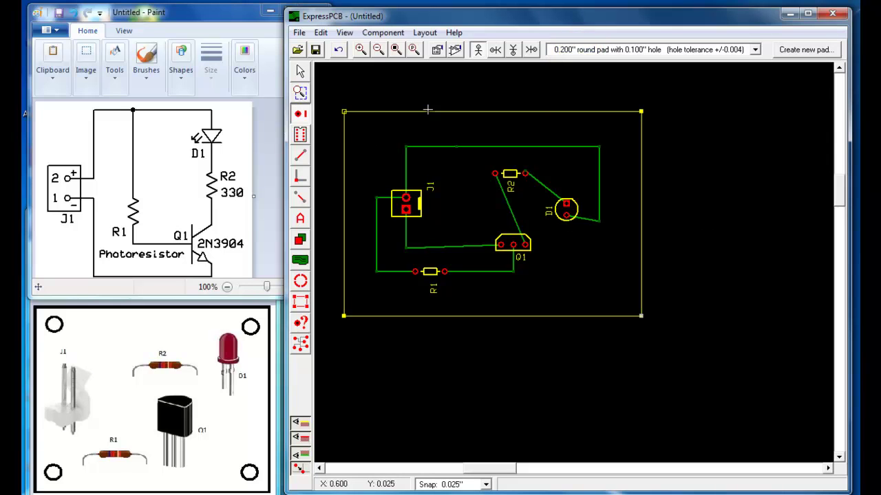
left_click(365, 125)
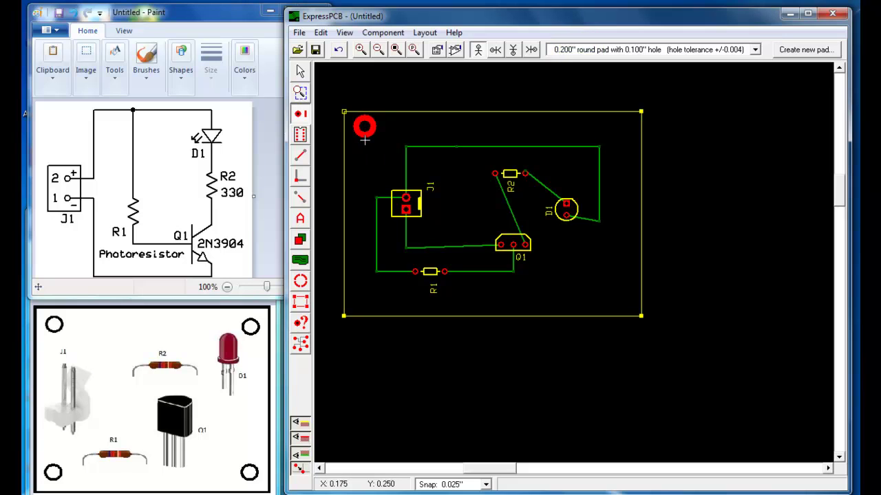
left_click(365, 298)
left_click(622, 126)
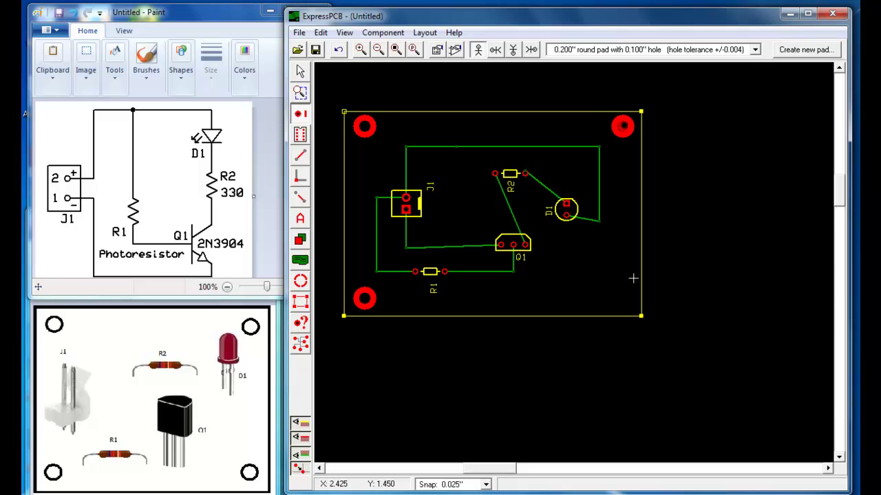
left_click(626, 301)
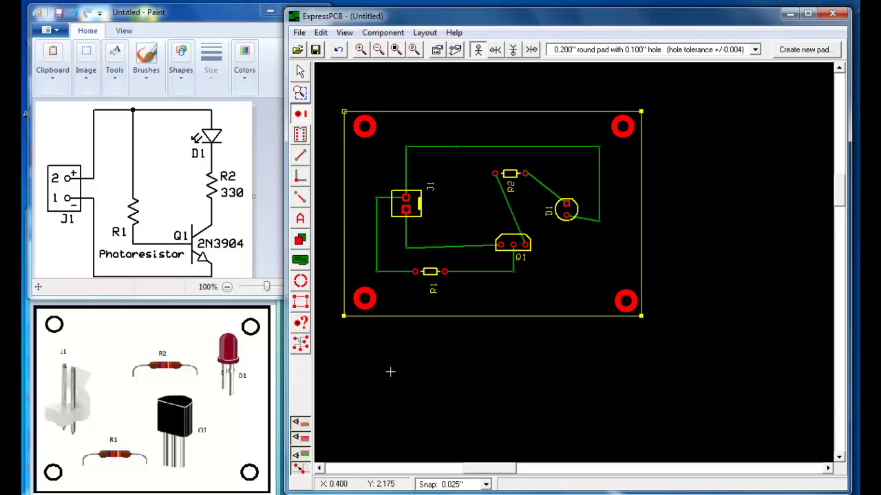
- Change the snap grid spacing to 0.050"
left_click(486, 486)
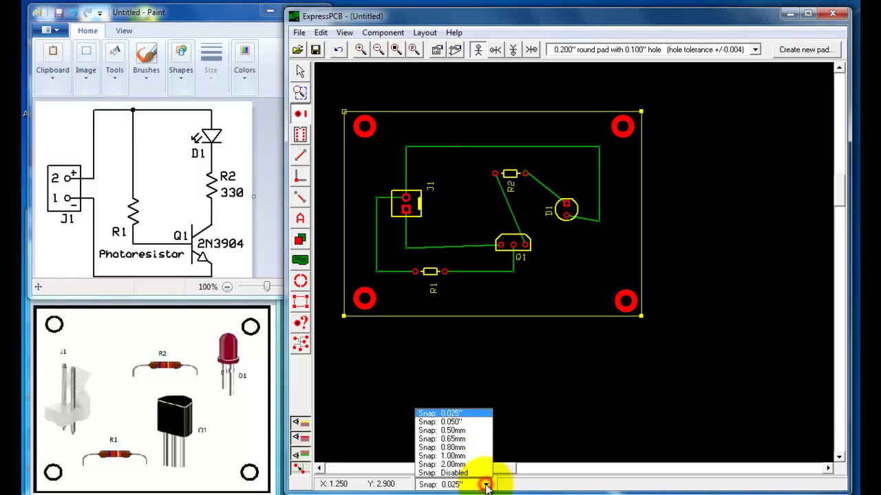
left_click(461, 431)
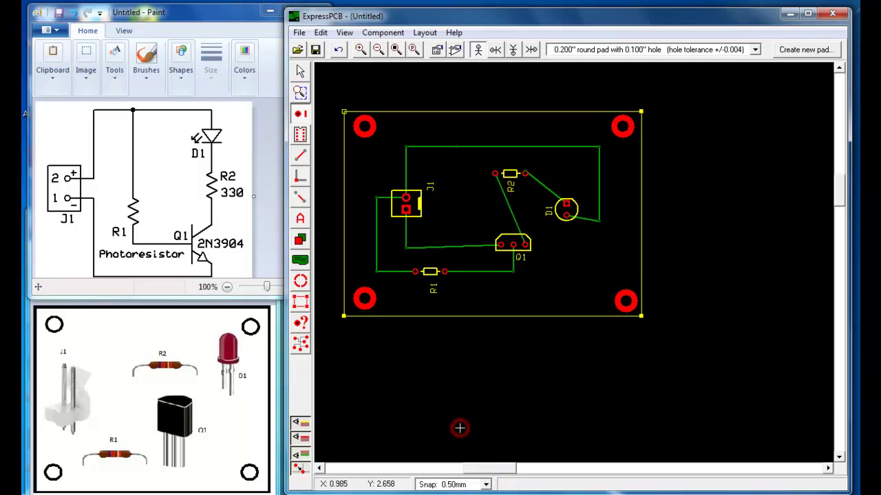
left_click(486, 485)
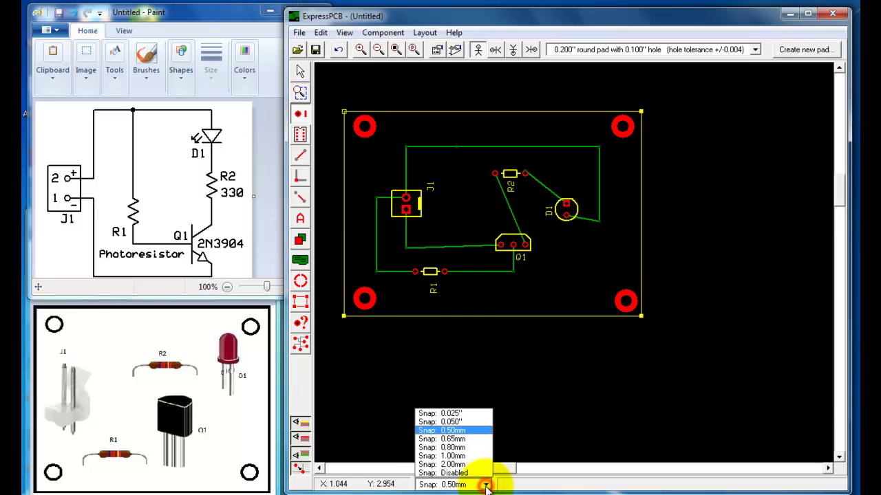
left_click(453, 422)
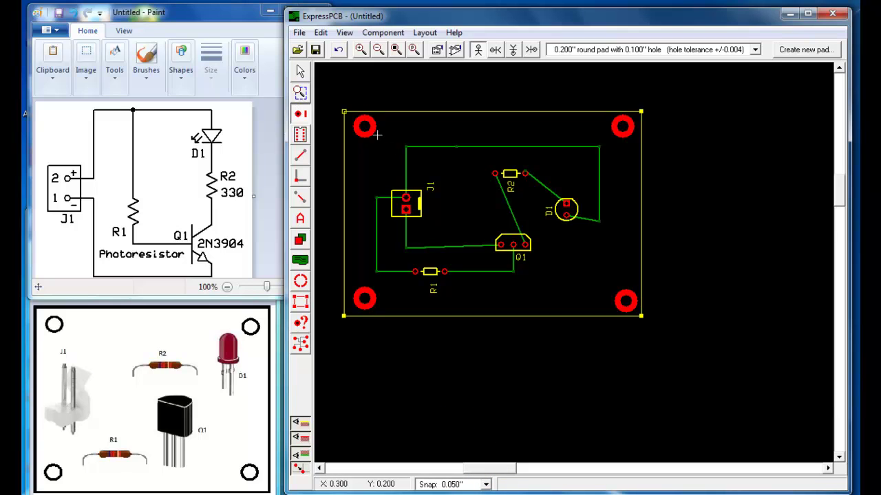
- Reposition the upper-left mounting pad slightly further inside the board, keeping only a single pad in that corner
left_click_drag(372, 134, 373, 122)
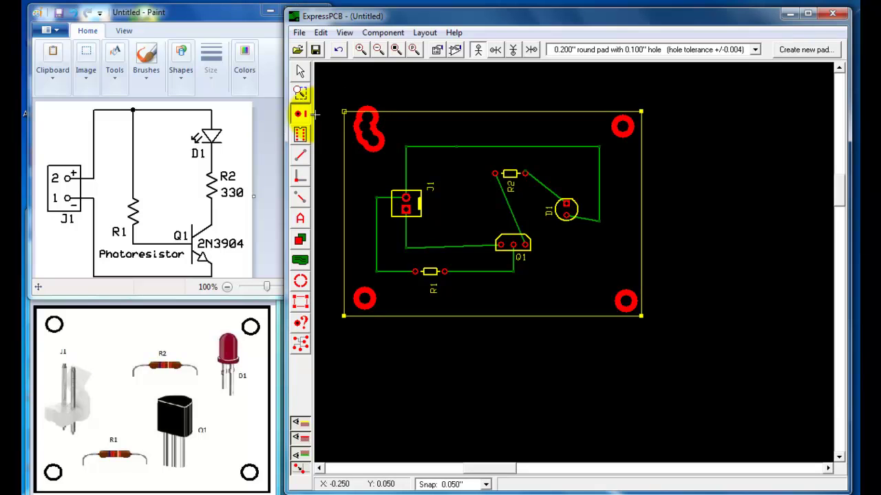
left_click(300, 71)
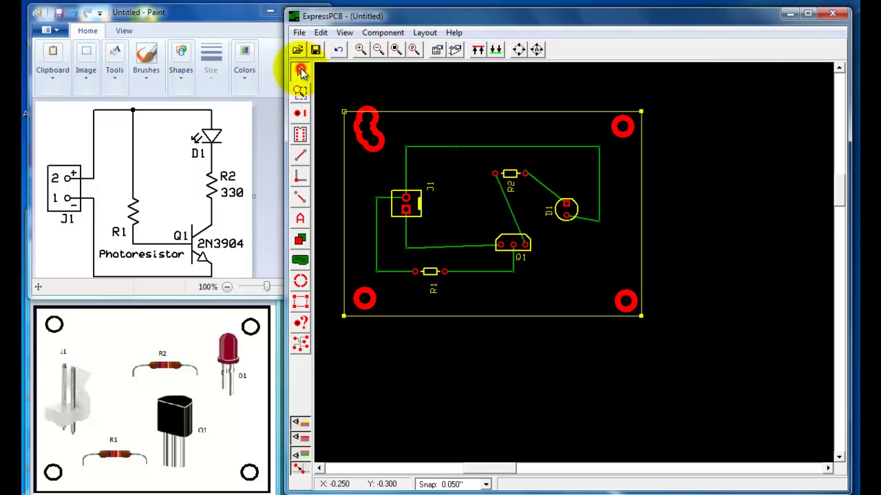
left_click(379, 147)
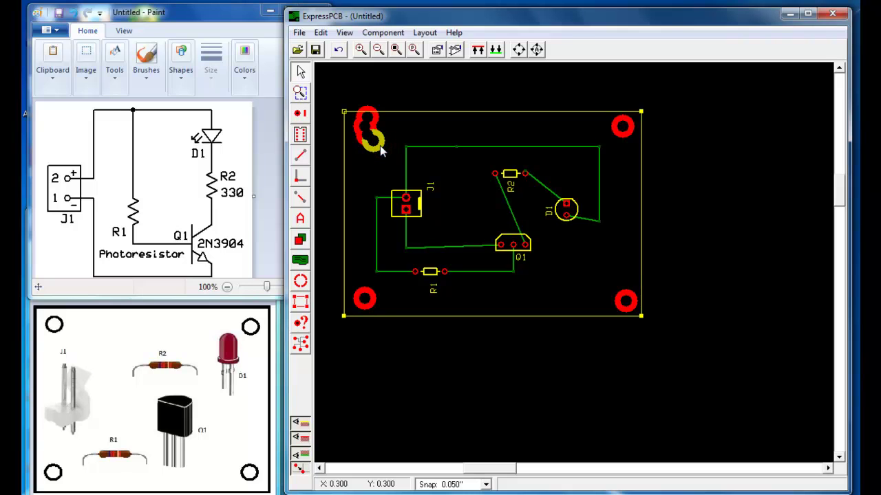
left_click_drag(380, 147, 372, 130)
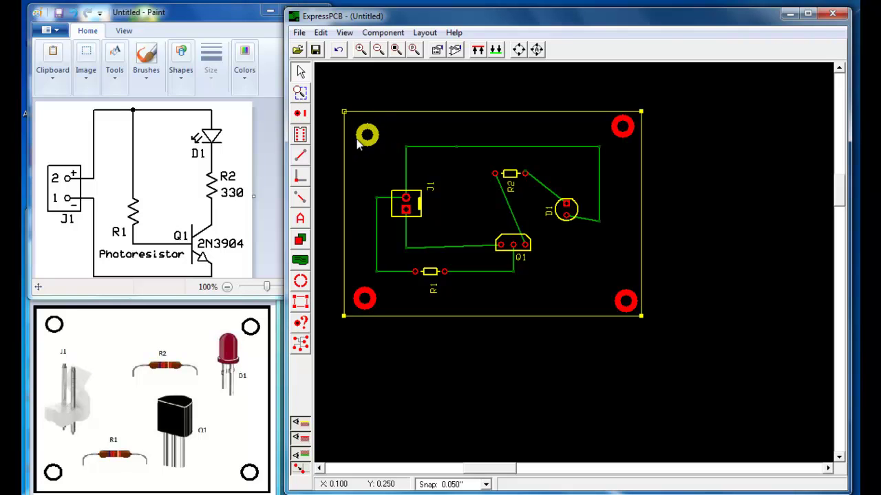
left_click(377, 119)
- Move the lower-left mounting pad slightly inward to X 0.250, Y 1.550 inches and check its position in the pad properties
left_click(374, 302)
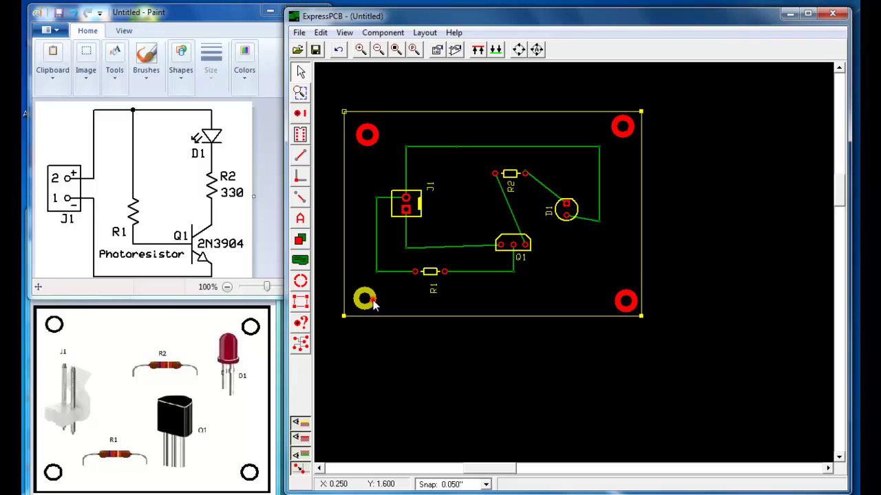
left_click_drag(380, 300, 389, 298)
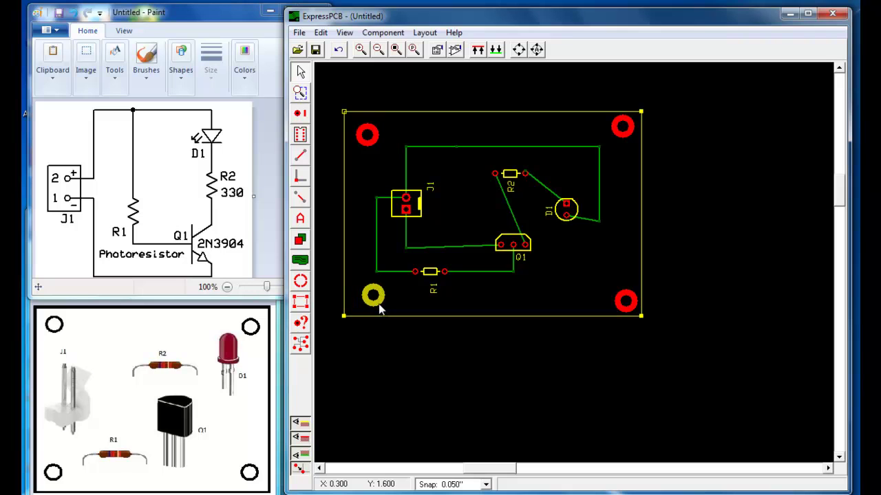
double_click(380, 310)
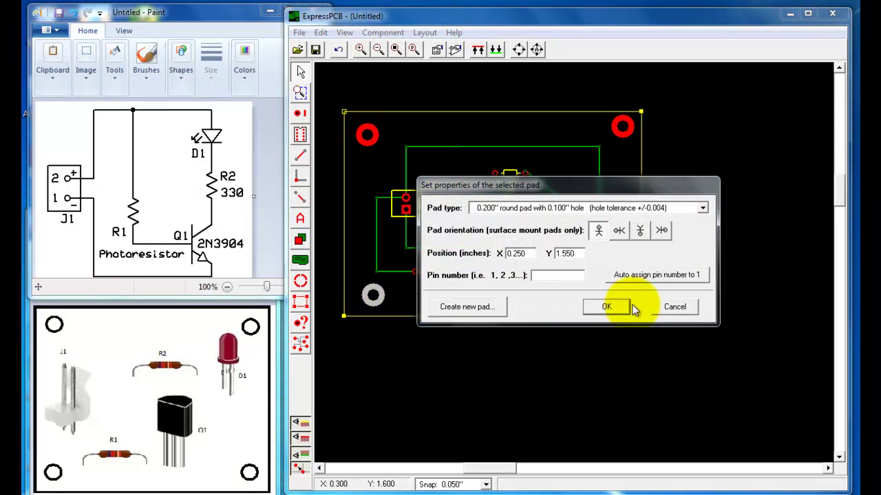
left_click(674, 308)
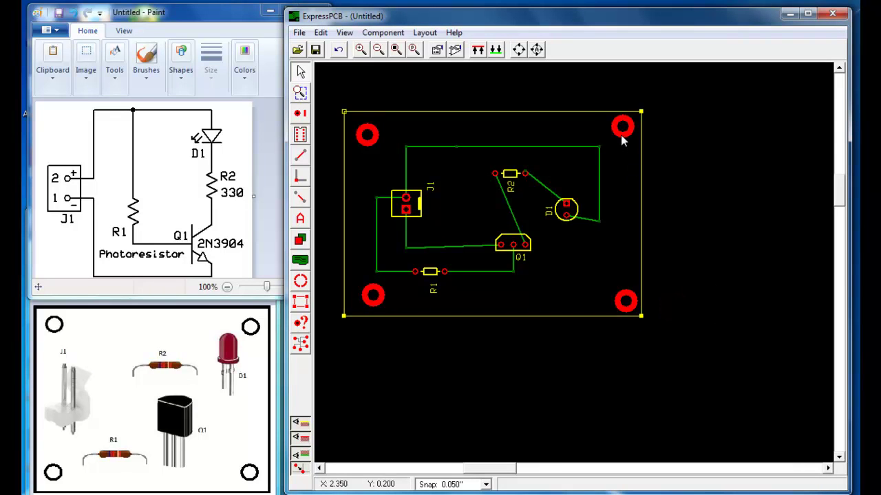
- Move the two right-hand mounting pads slightly inward so they line up vertically and sit level with the left-hand pads
left_click_drag(622, 142, 622, 150)
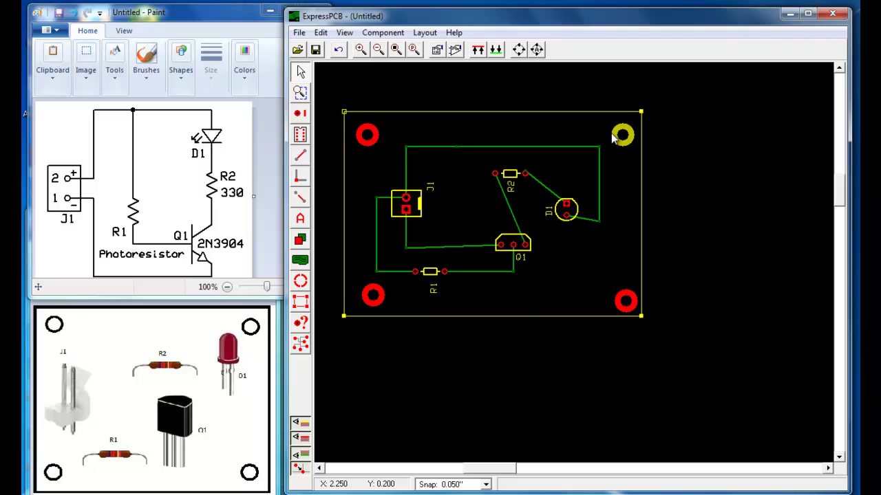
left_click_drag(616, 136, 611, 137)
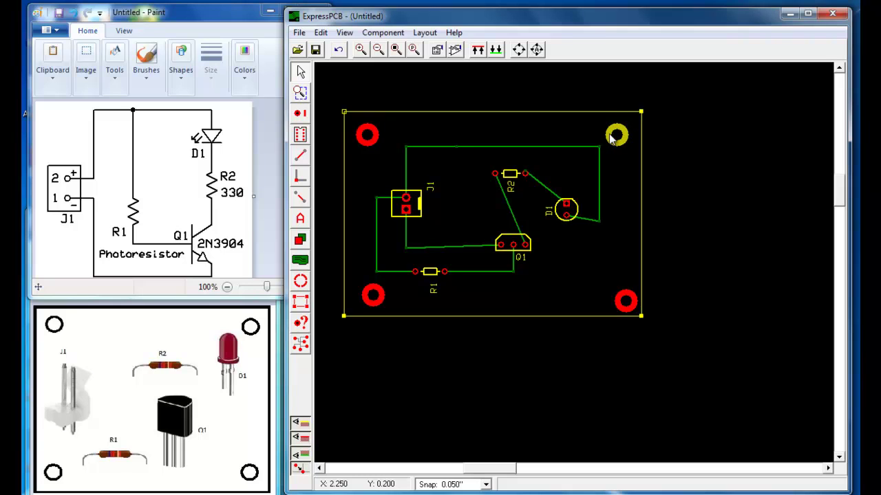
left_click(621, 300)
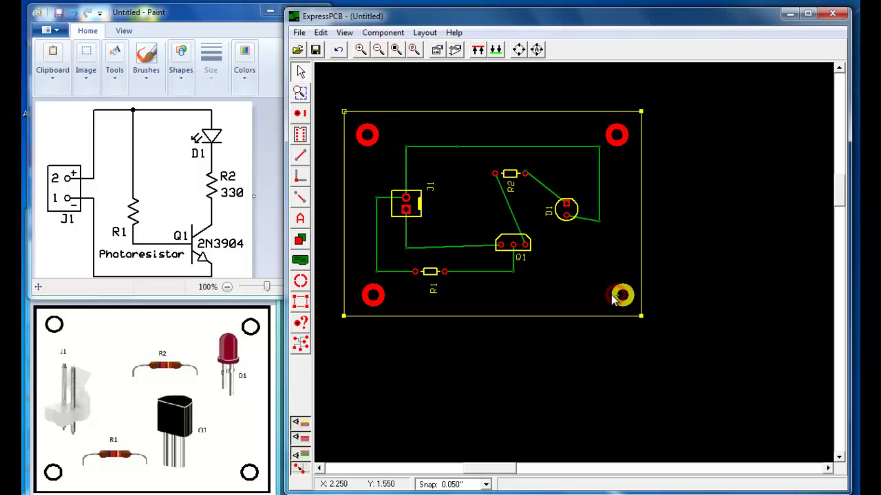
left_click_drag(618, 298, 612, 297)
left_click(499, 361)
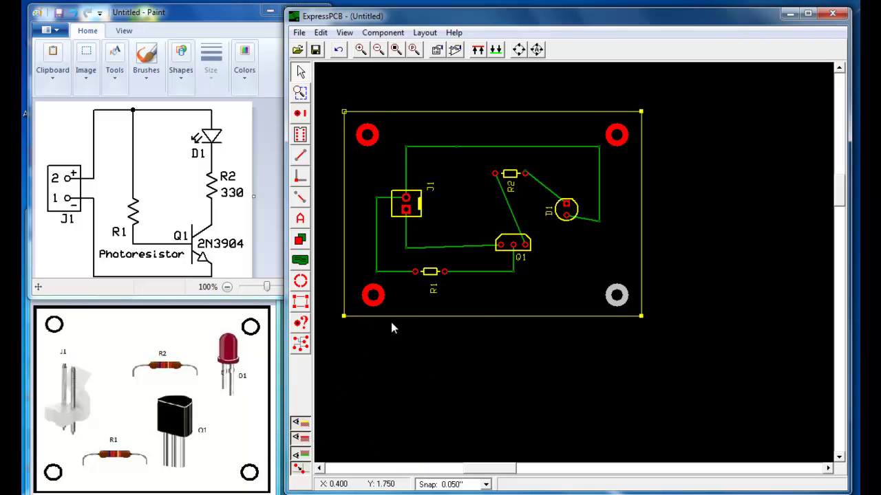
- View the bottom copper alone by hiding the silkscreen and top copper layers, and restore the display of both layers
left_click(303, 426)
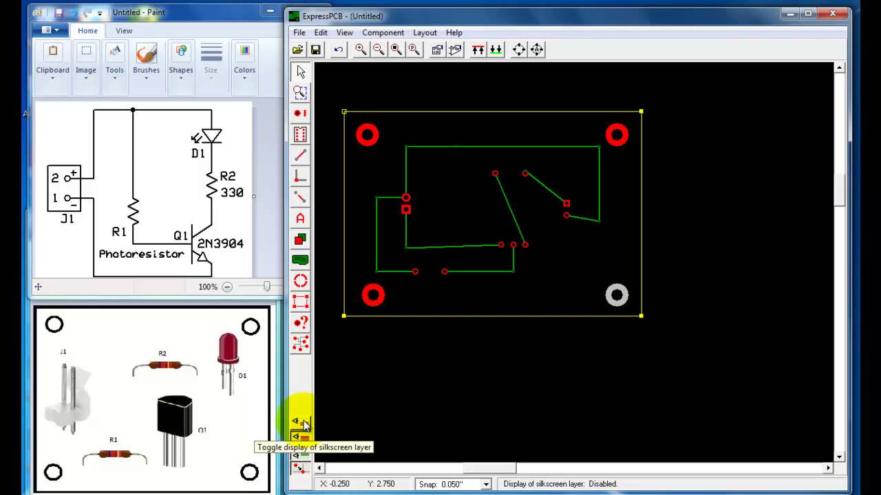
left_click(304, 439)
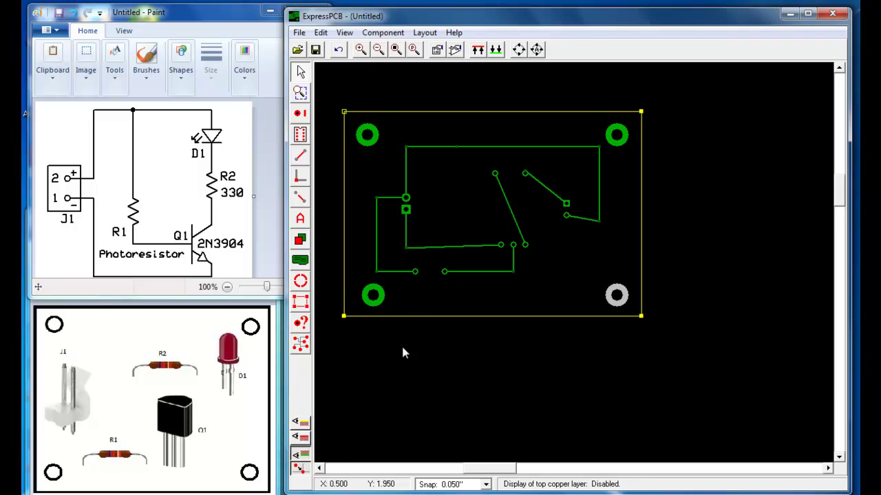
left_click(309, 436)
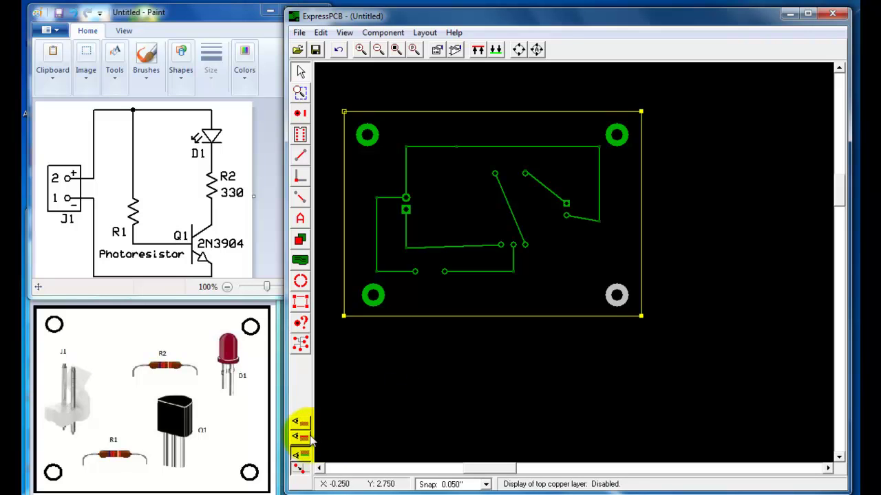
left_click(306, 437)
left_click(302, 422)
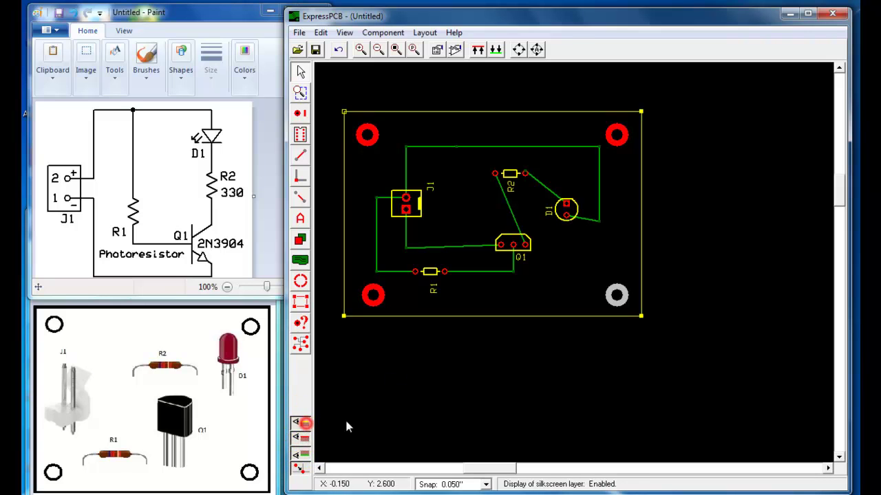